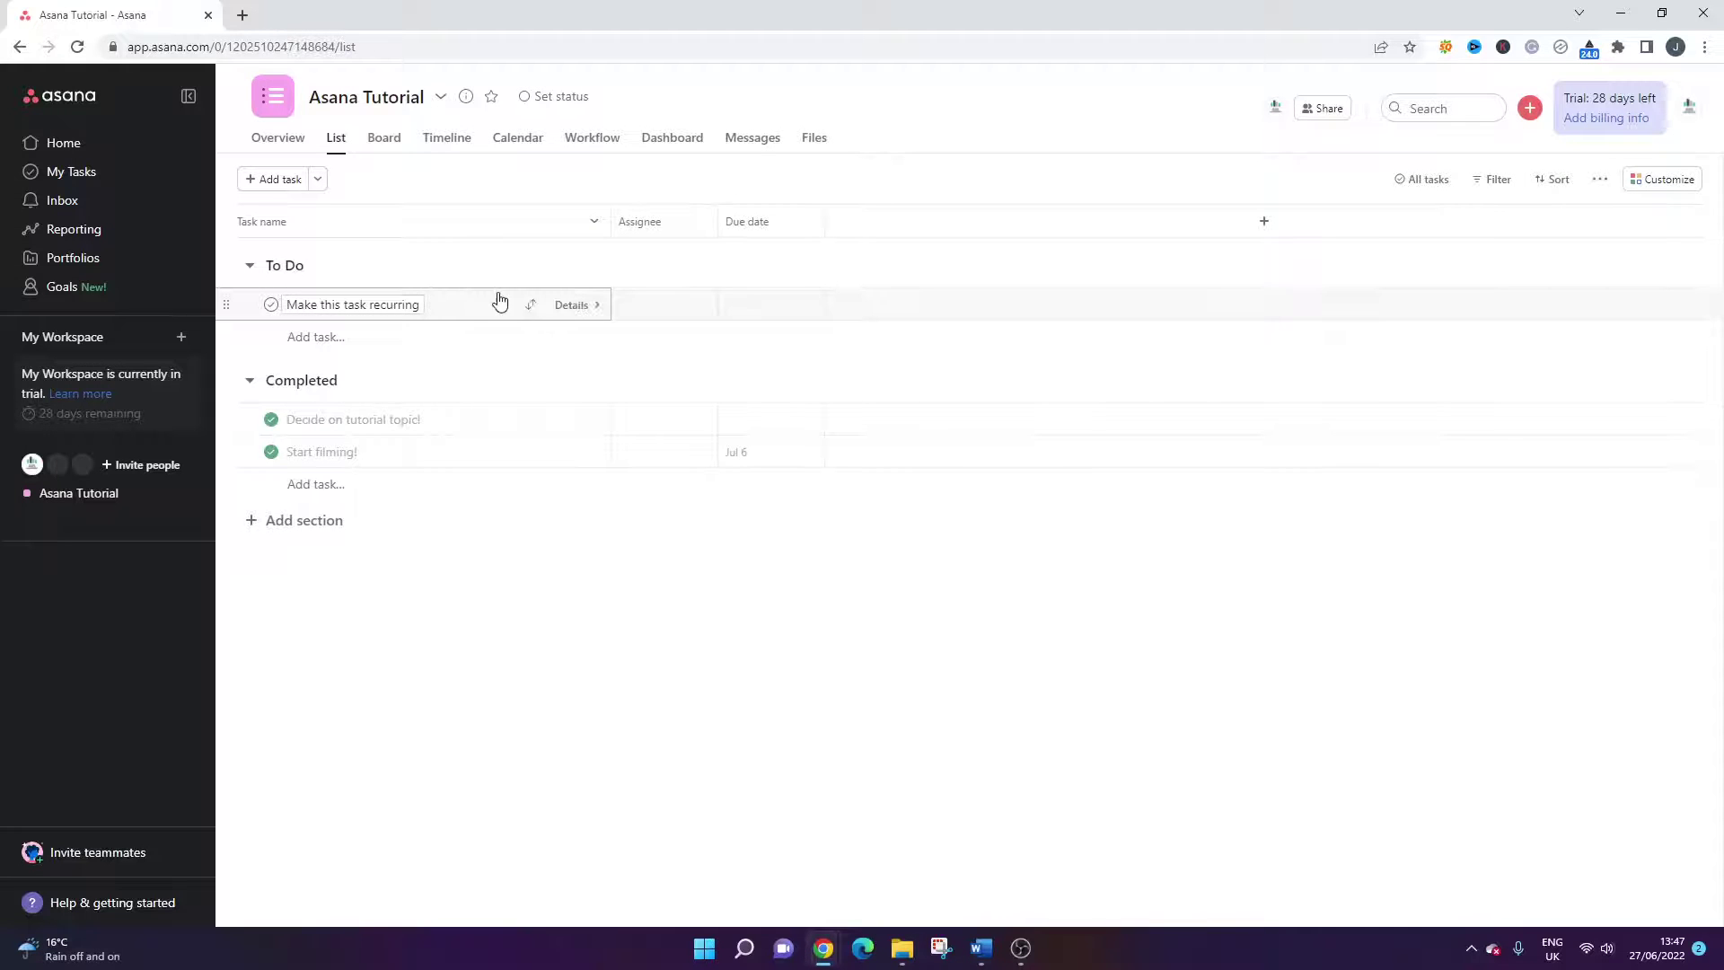
Give the Make this task recurring task a 06/27/22 due date repeating weekly on Mondays
{"action": "left_click", "coordinate": [372, 304]}
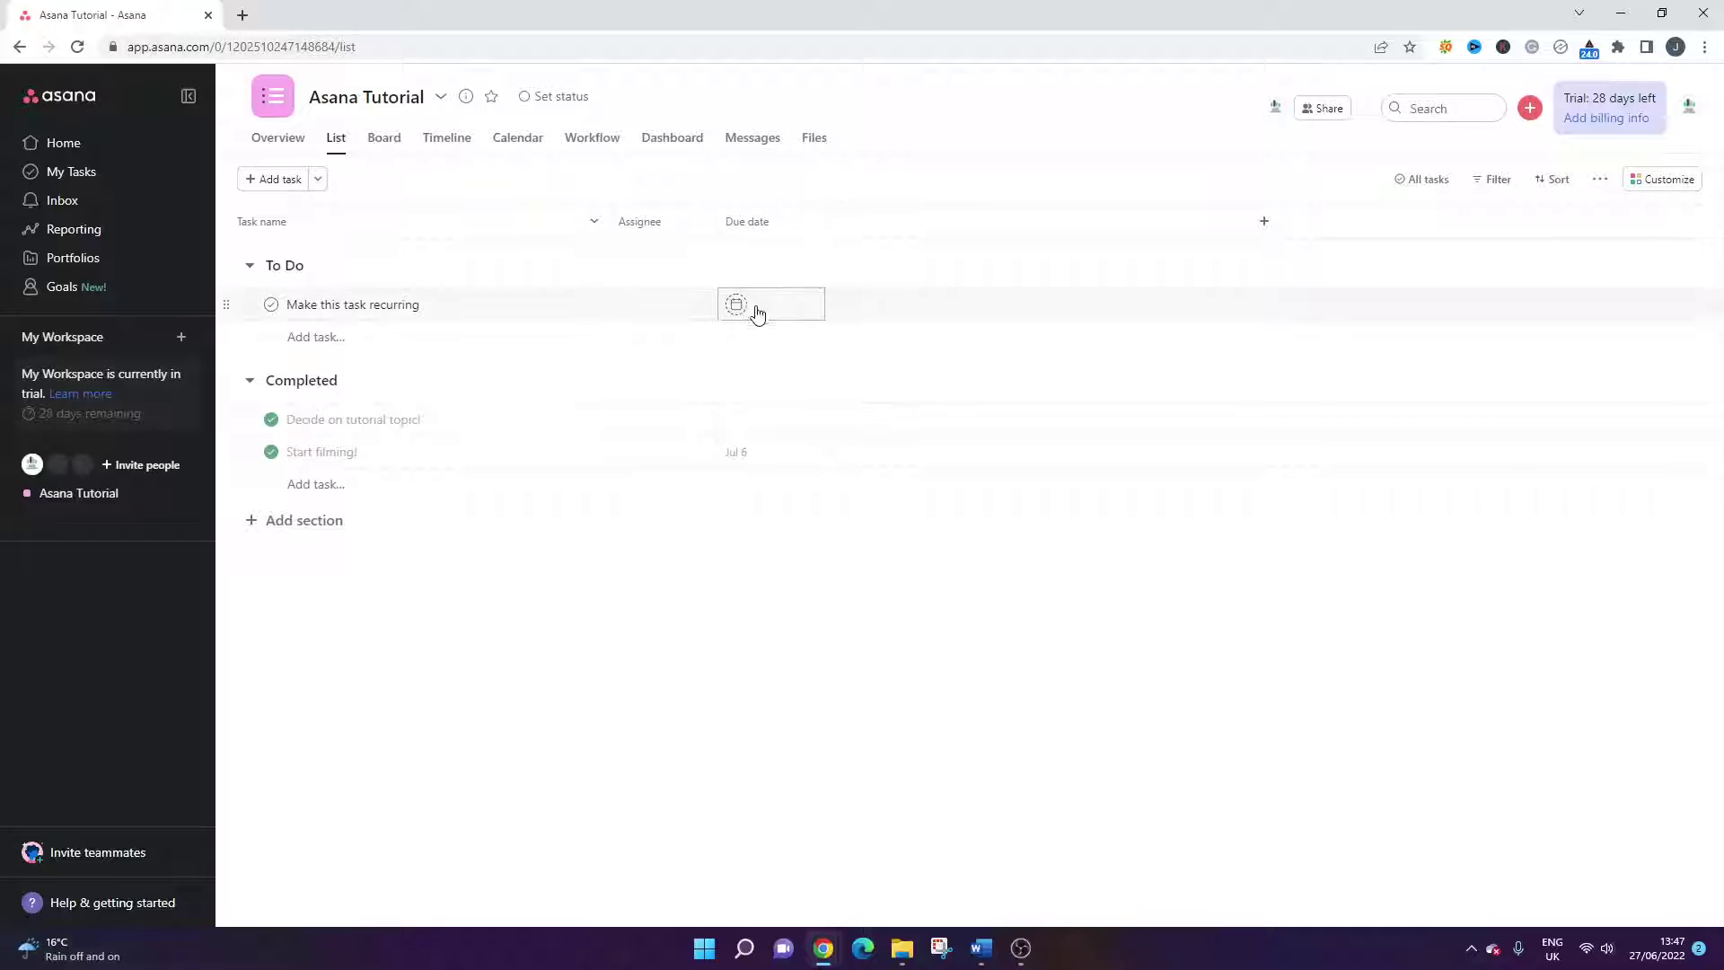
{"action": "left_click", "coordinate": [769, 314]}
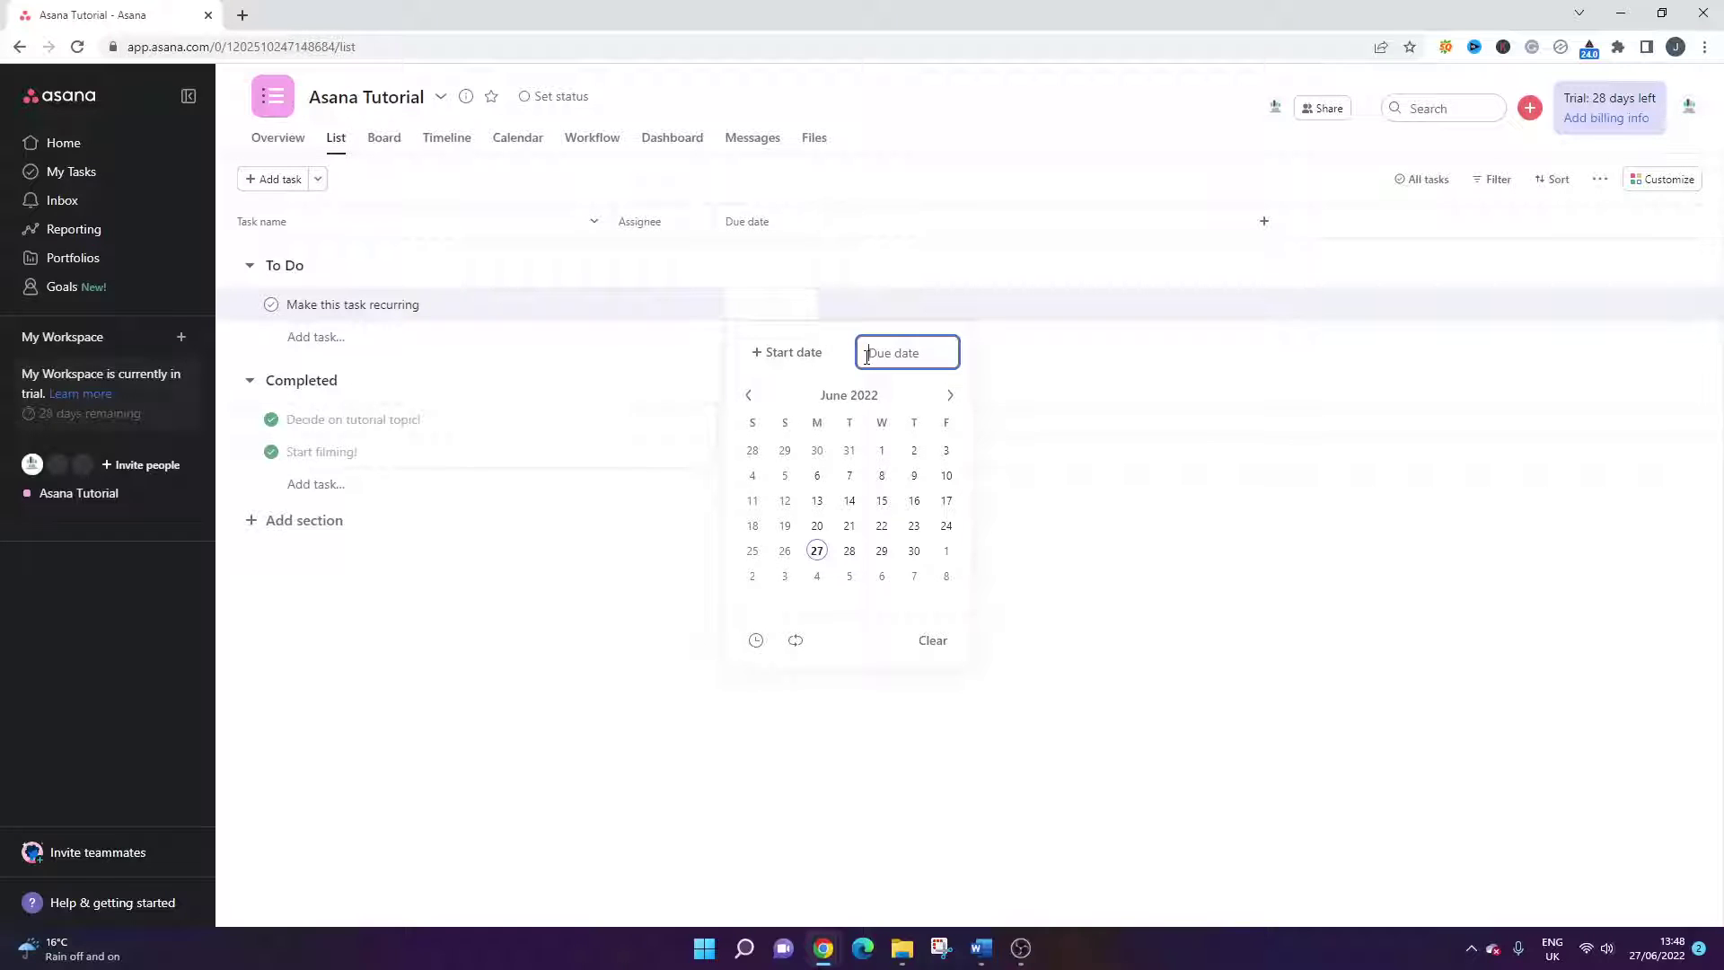
{"action": "left_click", "coordinate": [795, 641]}
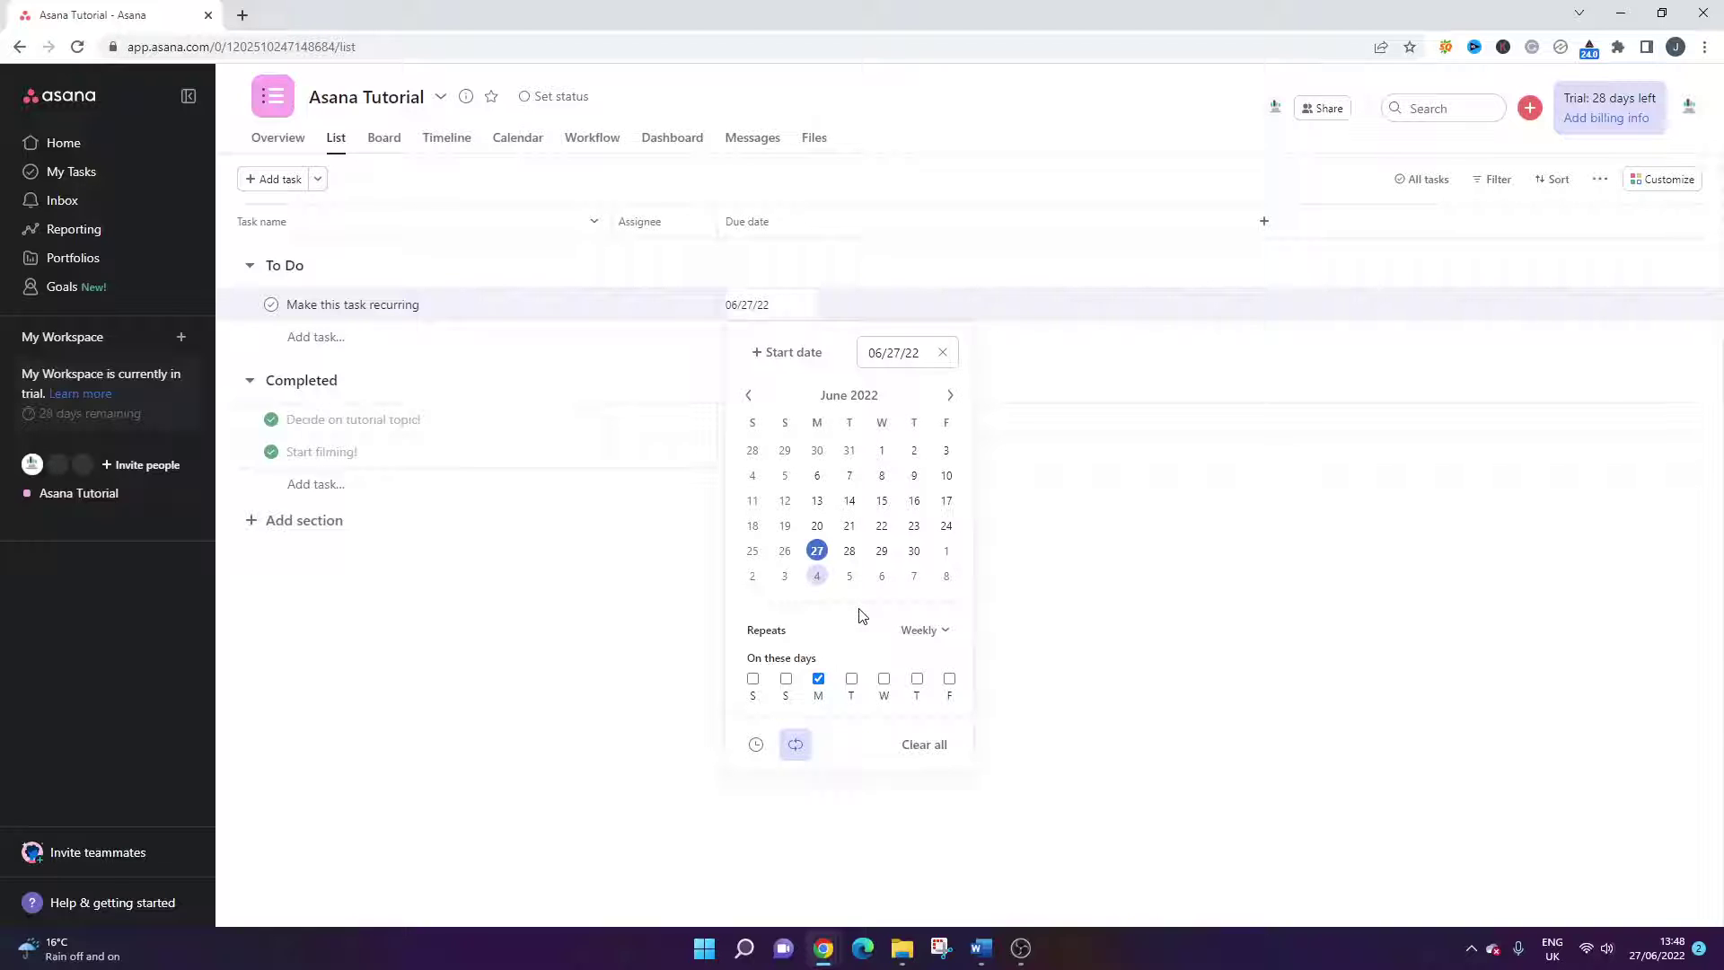
{"action": "left_click", "coordinate": [918, 630]}
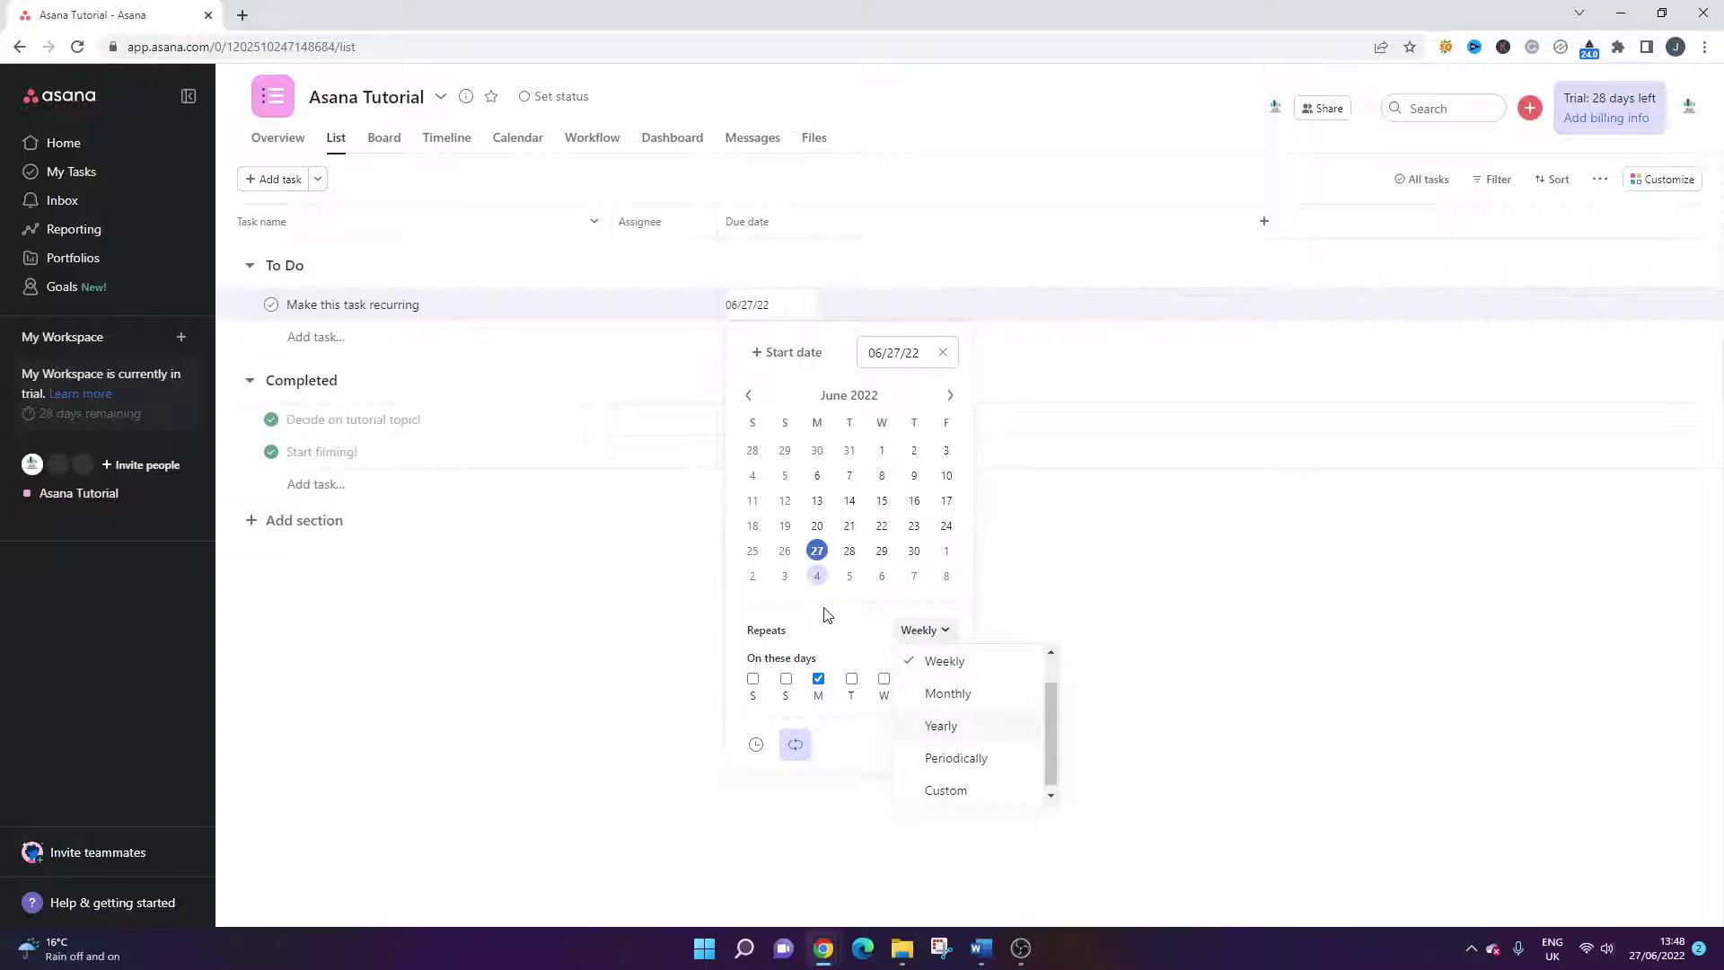
{"action": "left_click", "coordinate": [817, 577]}
{"action": "left_click", "coordinate": [859, 608]}
{"action": "left_click", "coordinate": [848, 575]}
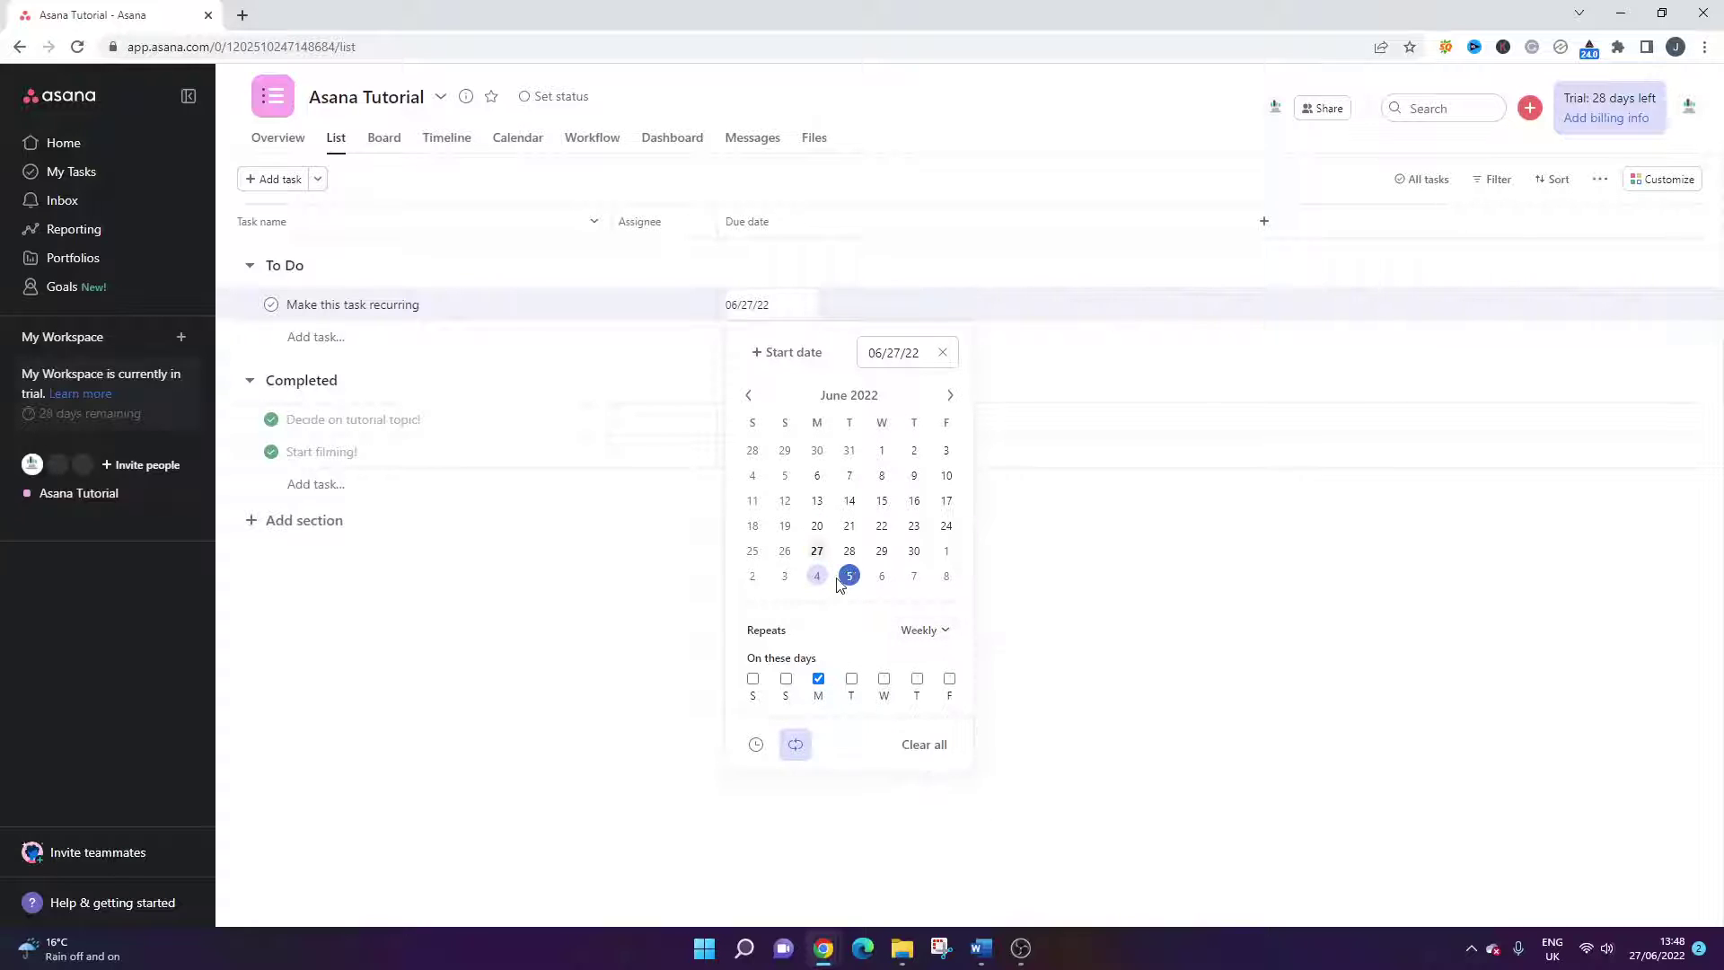
Swap the weekly repeat day from Monday to Friday and move the due date to July 1
{"action": "left_click", "coordinate": [949, 679]}
{"action": "left_click", "coordinate": [818, 680]}
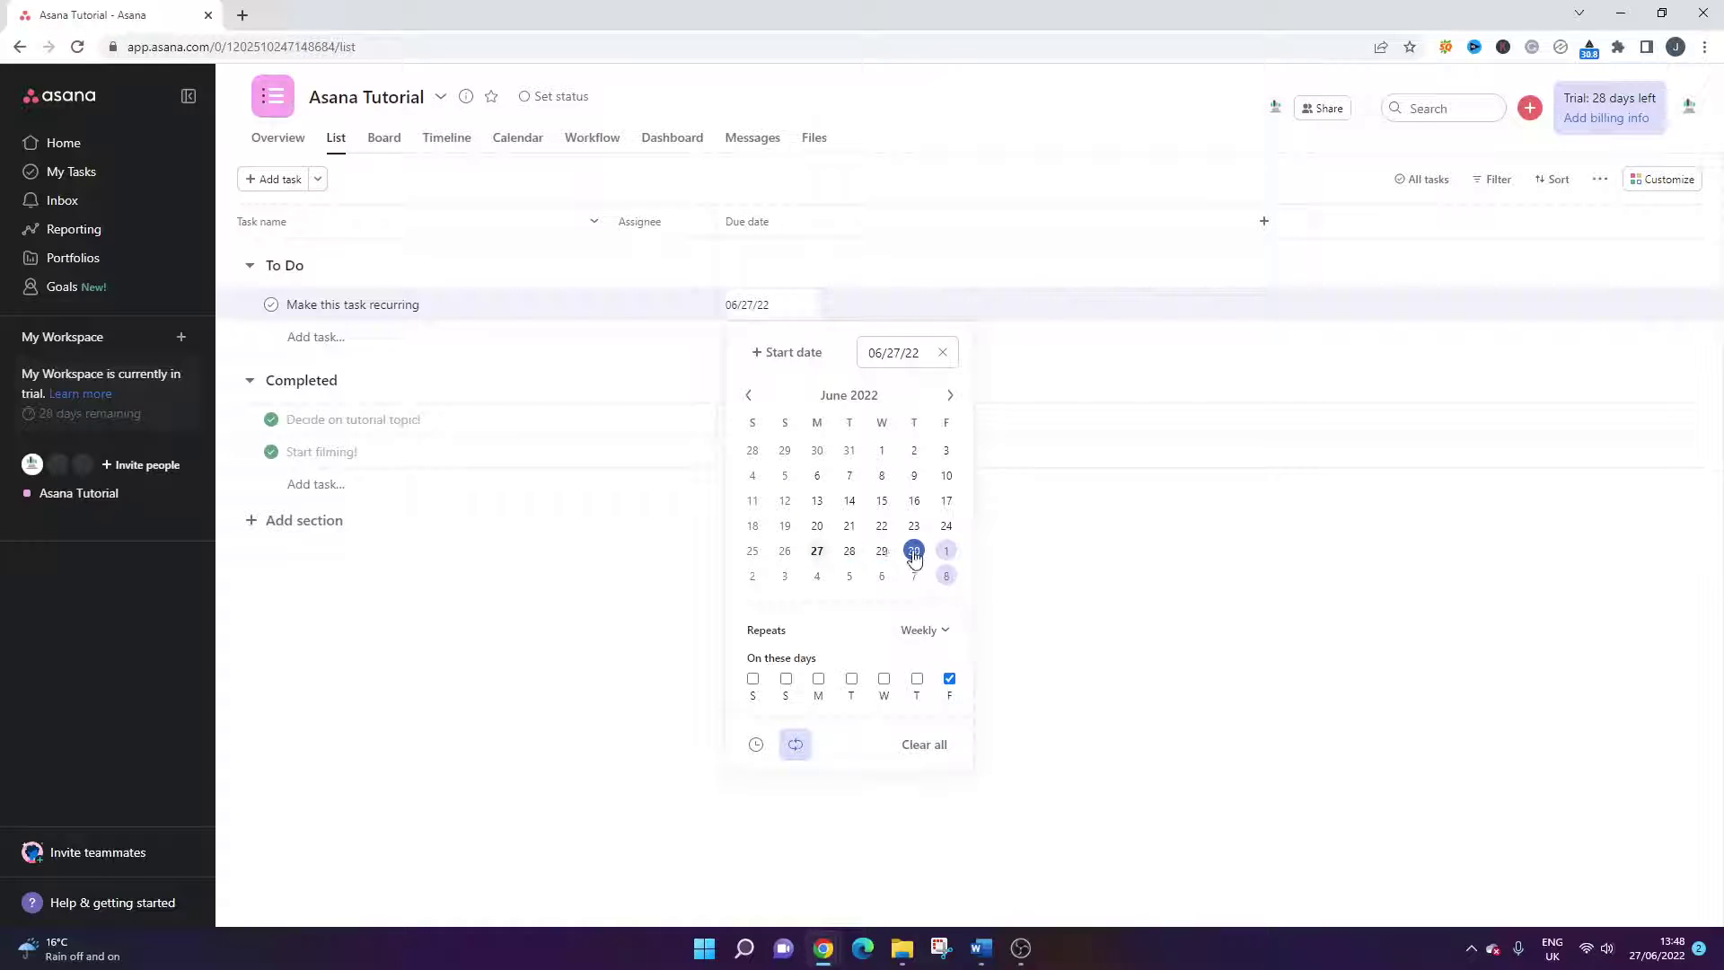
{"action": "left_click", "coordinate": [945, 552]}
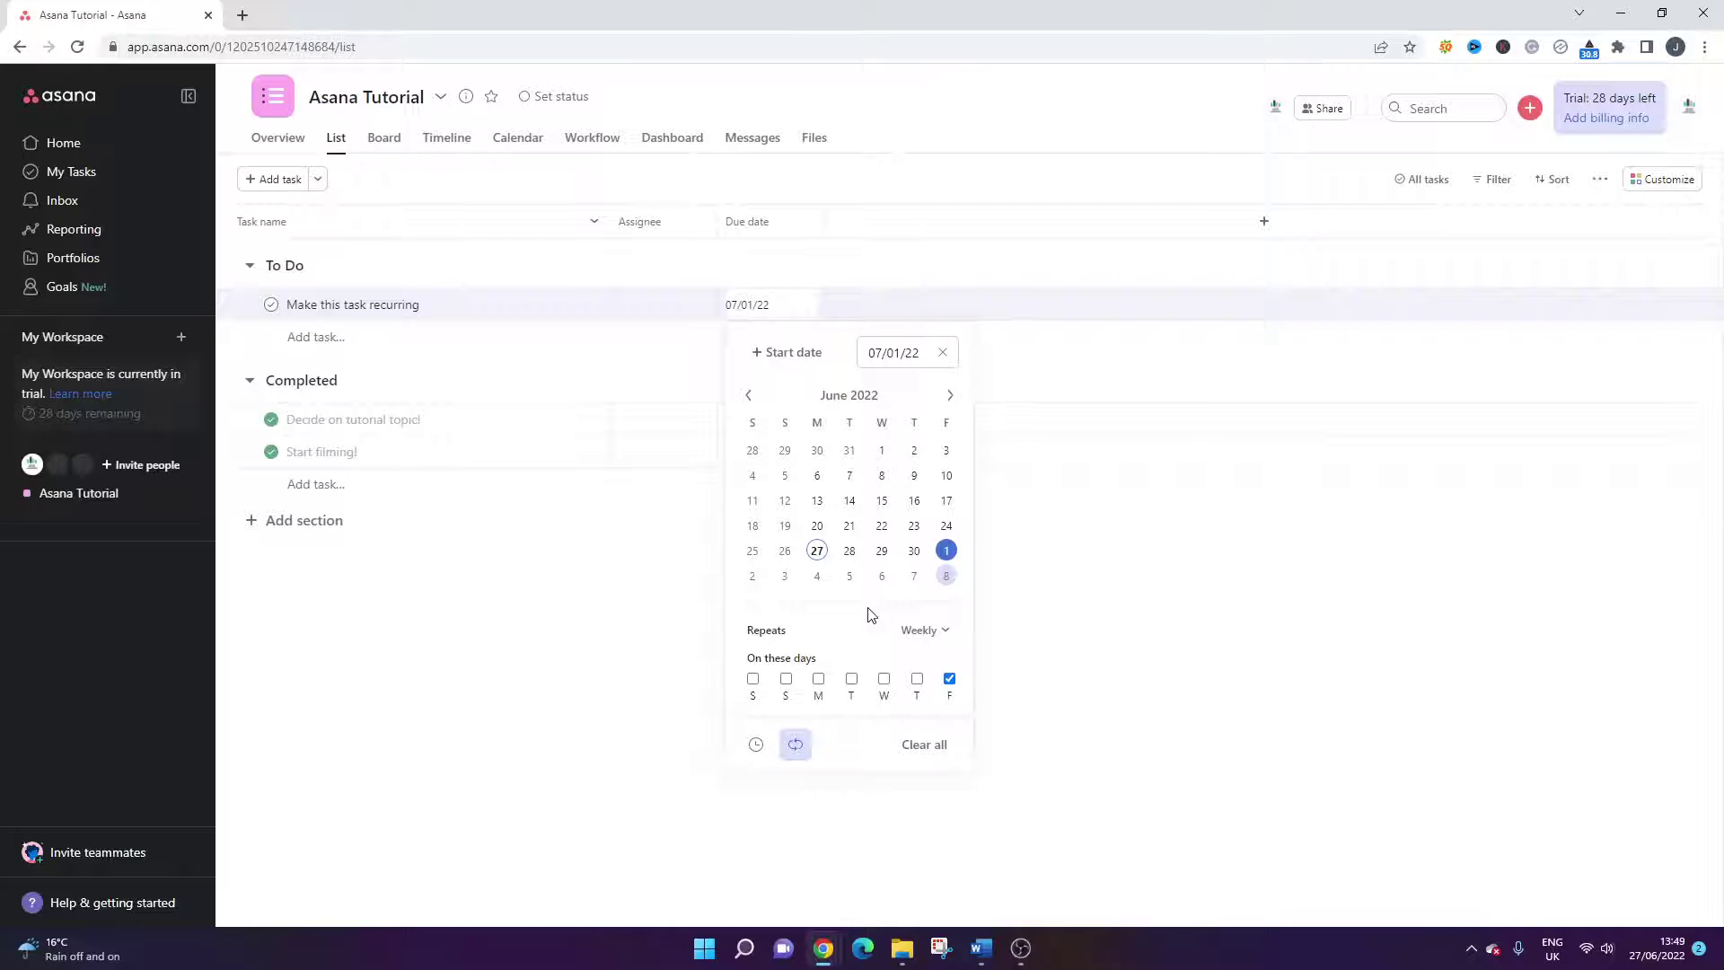
Add Monday, Tuesday, Wednesday and Thursday so the task repeats every weekday
{"action": "left_click", "coordinate": [818, 679]}
{"action": "left_click", "coordinate": [883, 679]}
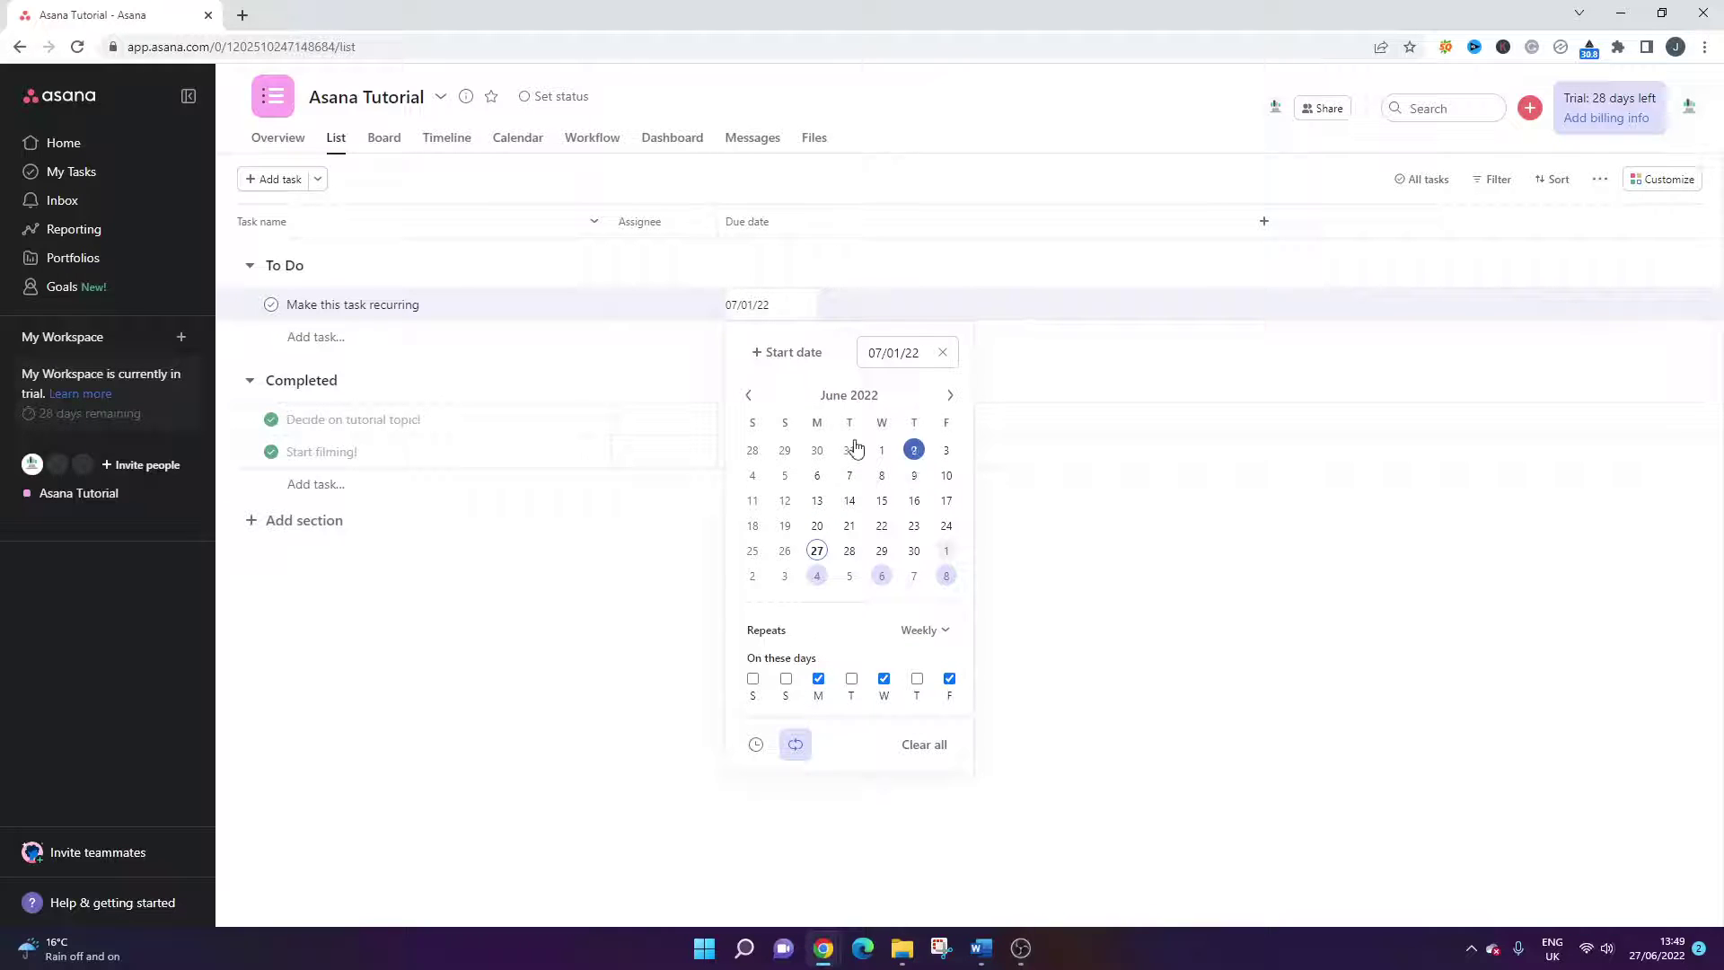
{"action": "left_click", "coordinate": [851, 679]}
{"action": "left_click", "coordinate": [917, 678]}
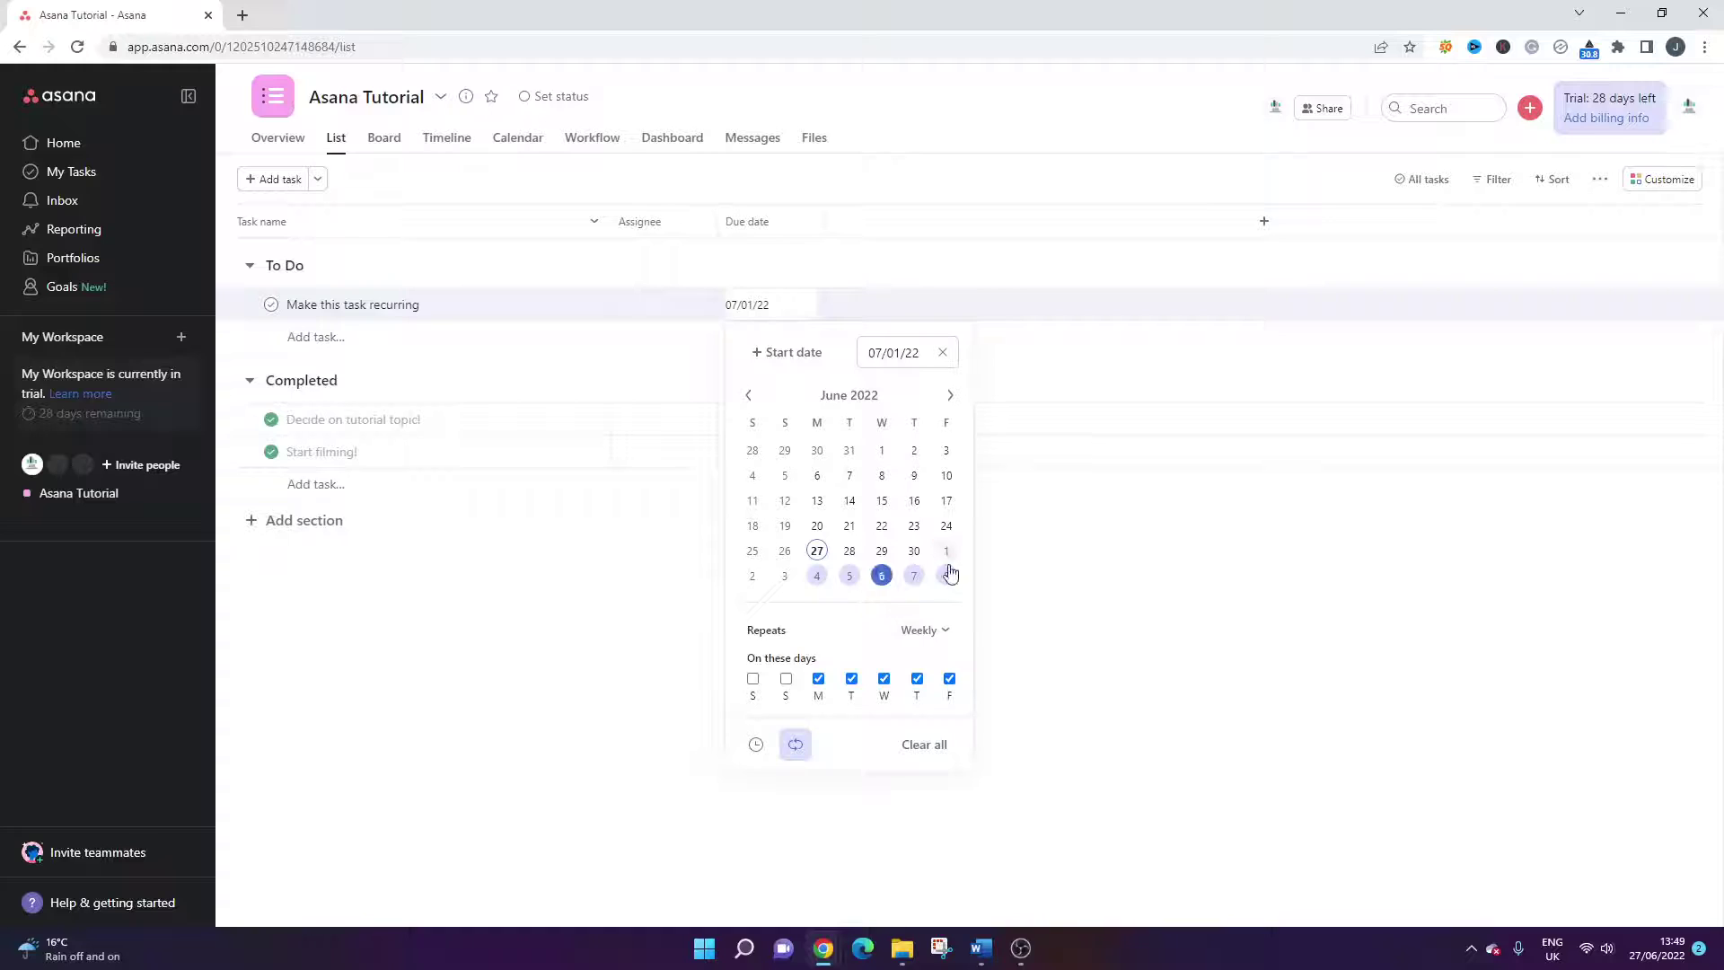
{"action": "left_click", "coordinate": [934, 636]}
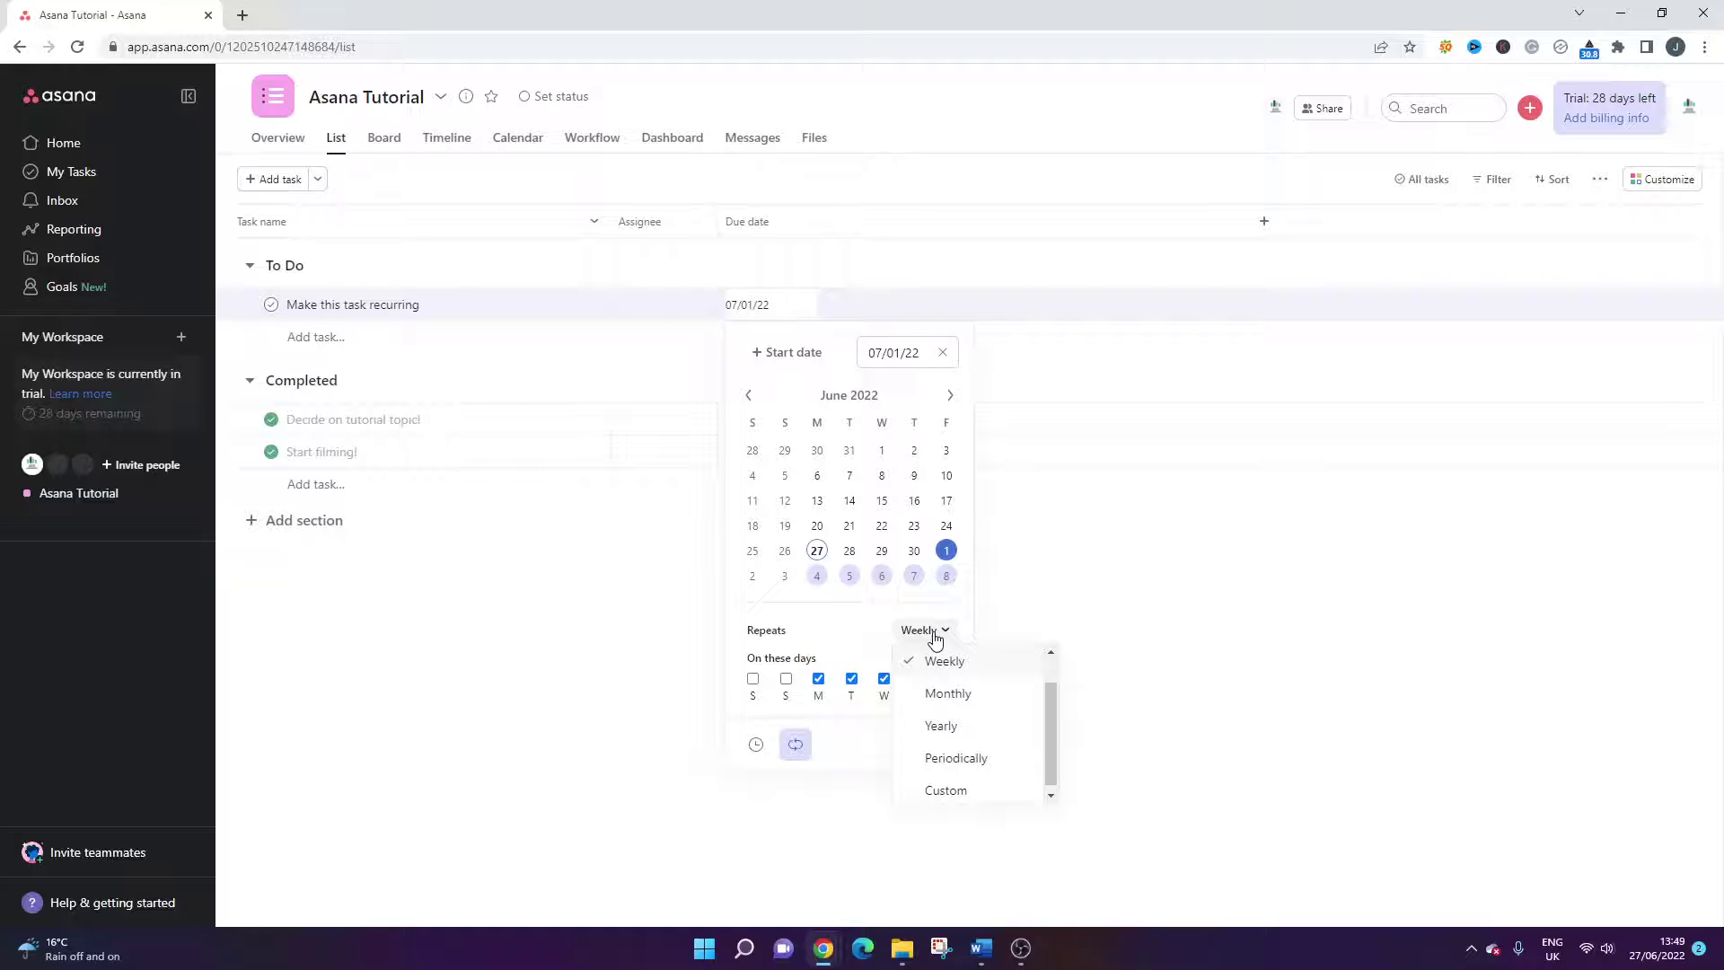
Uncheck Monday through Thursday, leaving Friday as the only weekly repeat day
{"action": "left_click", "coordinate": [818, 678]}
{"action": "left_click", "coordinate": [851, 679]}
{"action": "left_click", "coordinate": [883, 679]}
{"action": "left_click", "coordinate": [919, 682]}
Switch the Repeats setting to Custom
{"action": "left_click", "coordinate": [926, 630]}
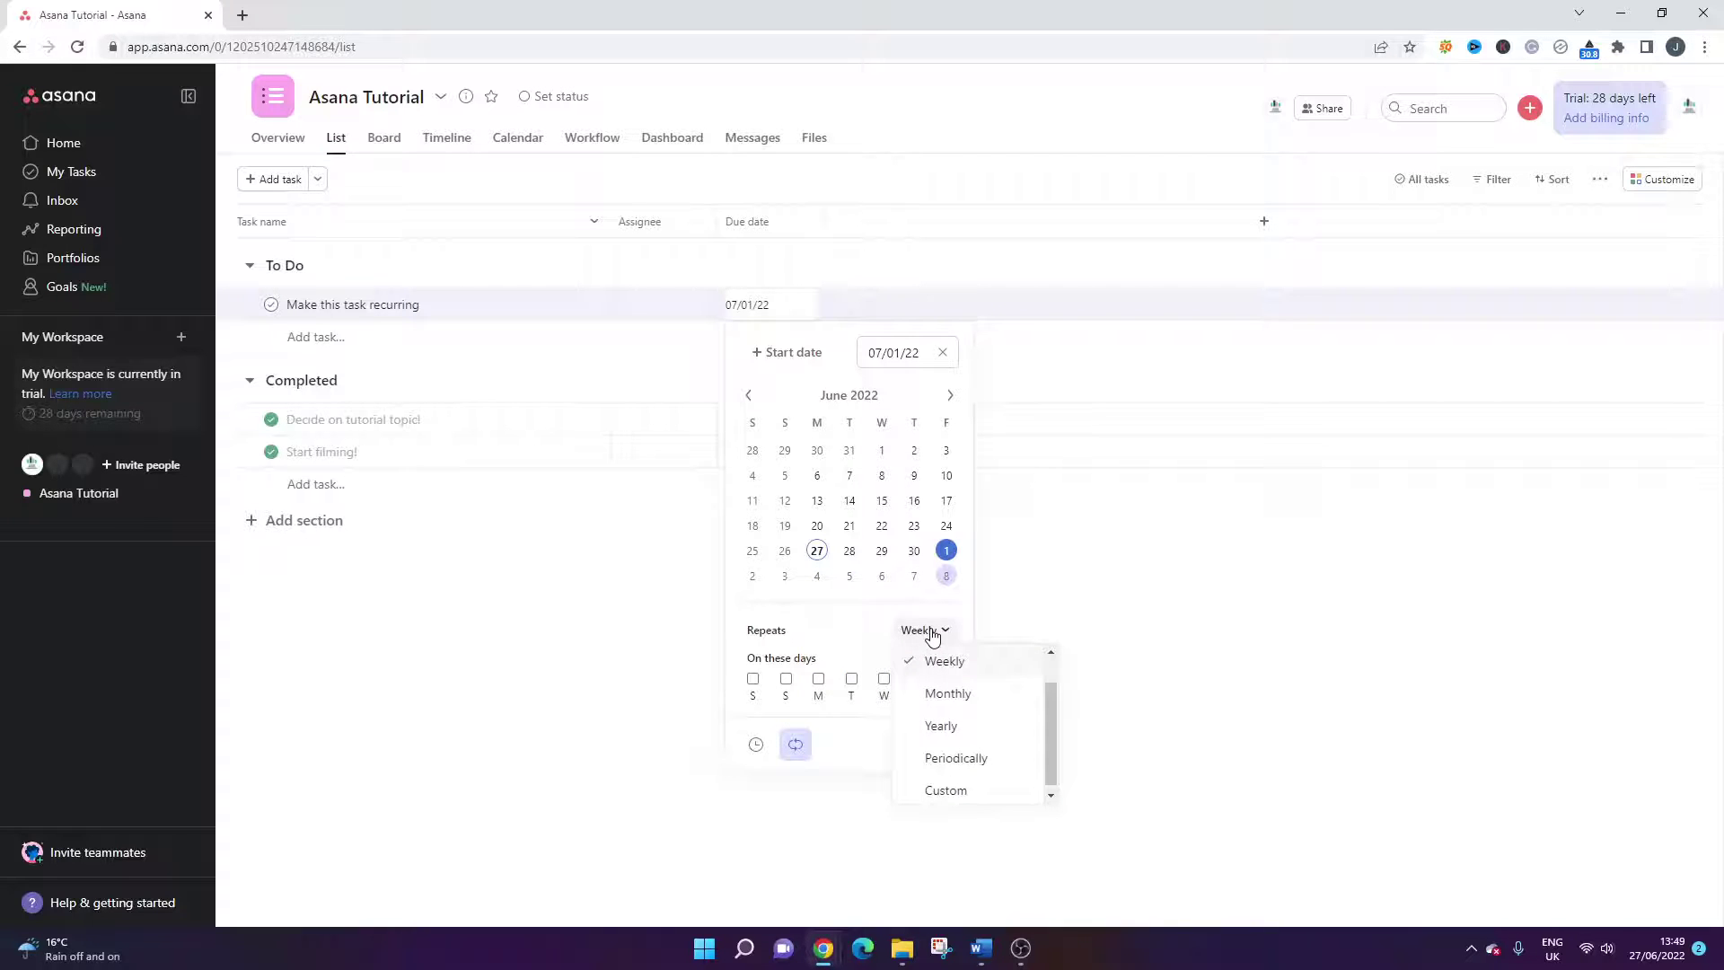
{"action": "left_click", "coordinate": [880, 646]}
{"action": "left_click", "coordinate": [925, 630]}
{"action": "left_click", "coordinate": [946, 790]}
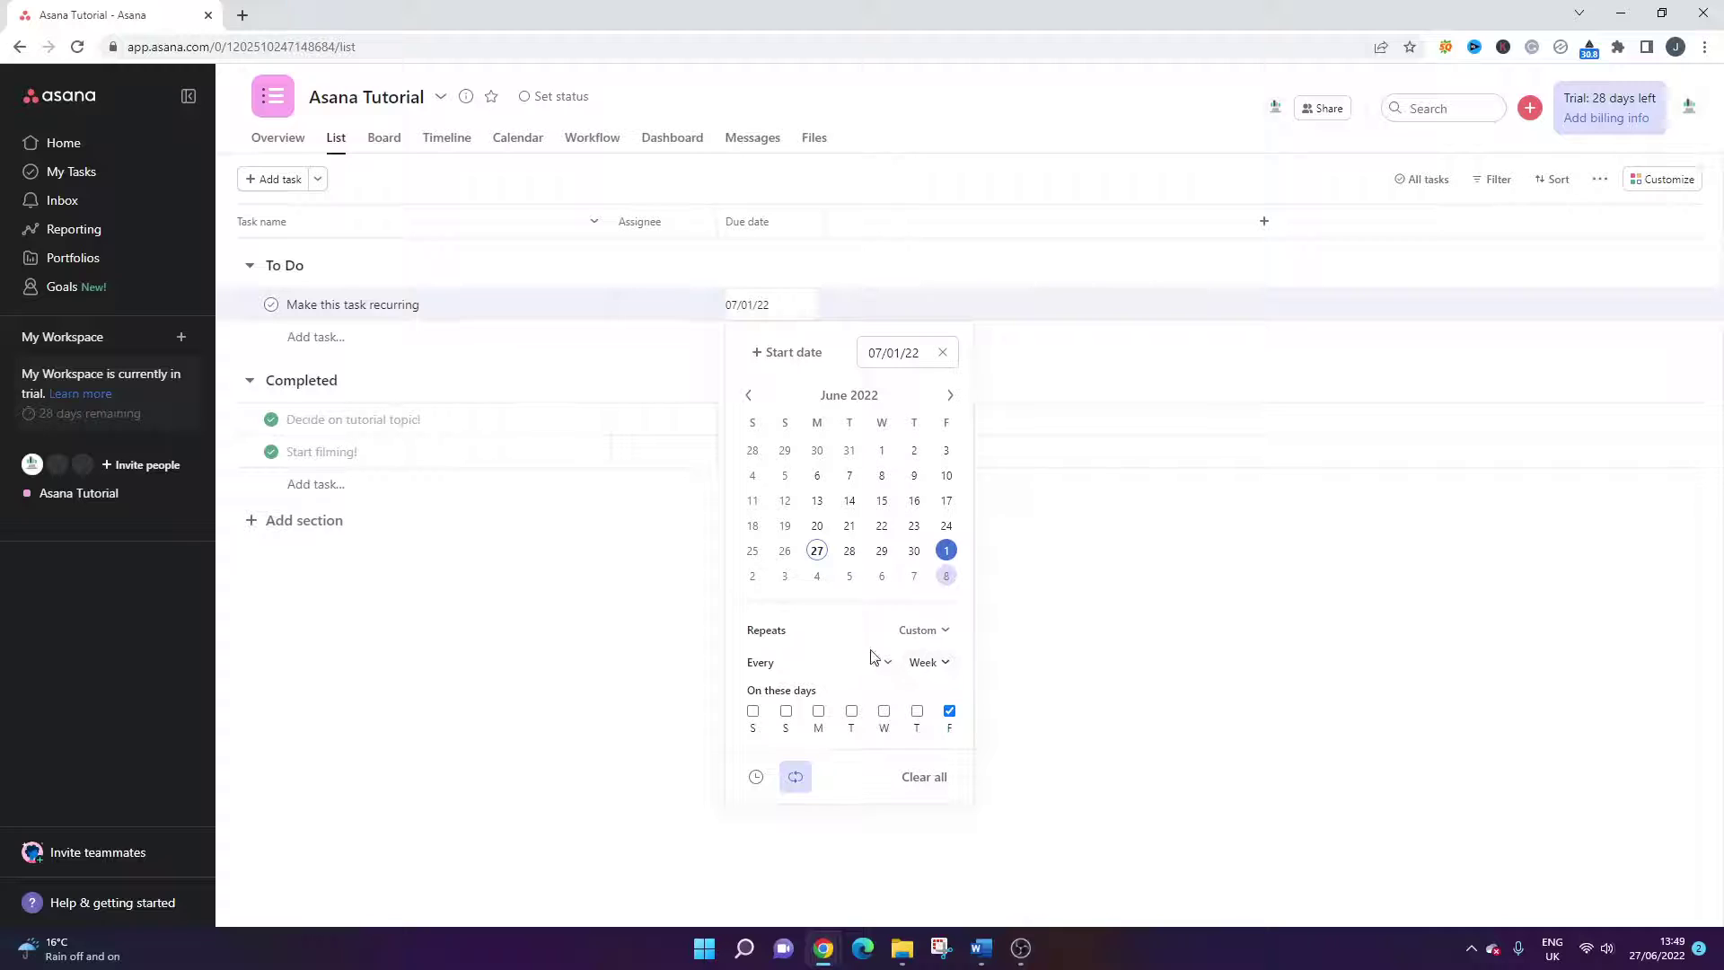
Change the custom repeat unit to Month and set the due date to 03/31/22
{"action": "left_click", "coordinate": [930, 665]}
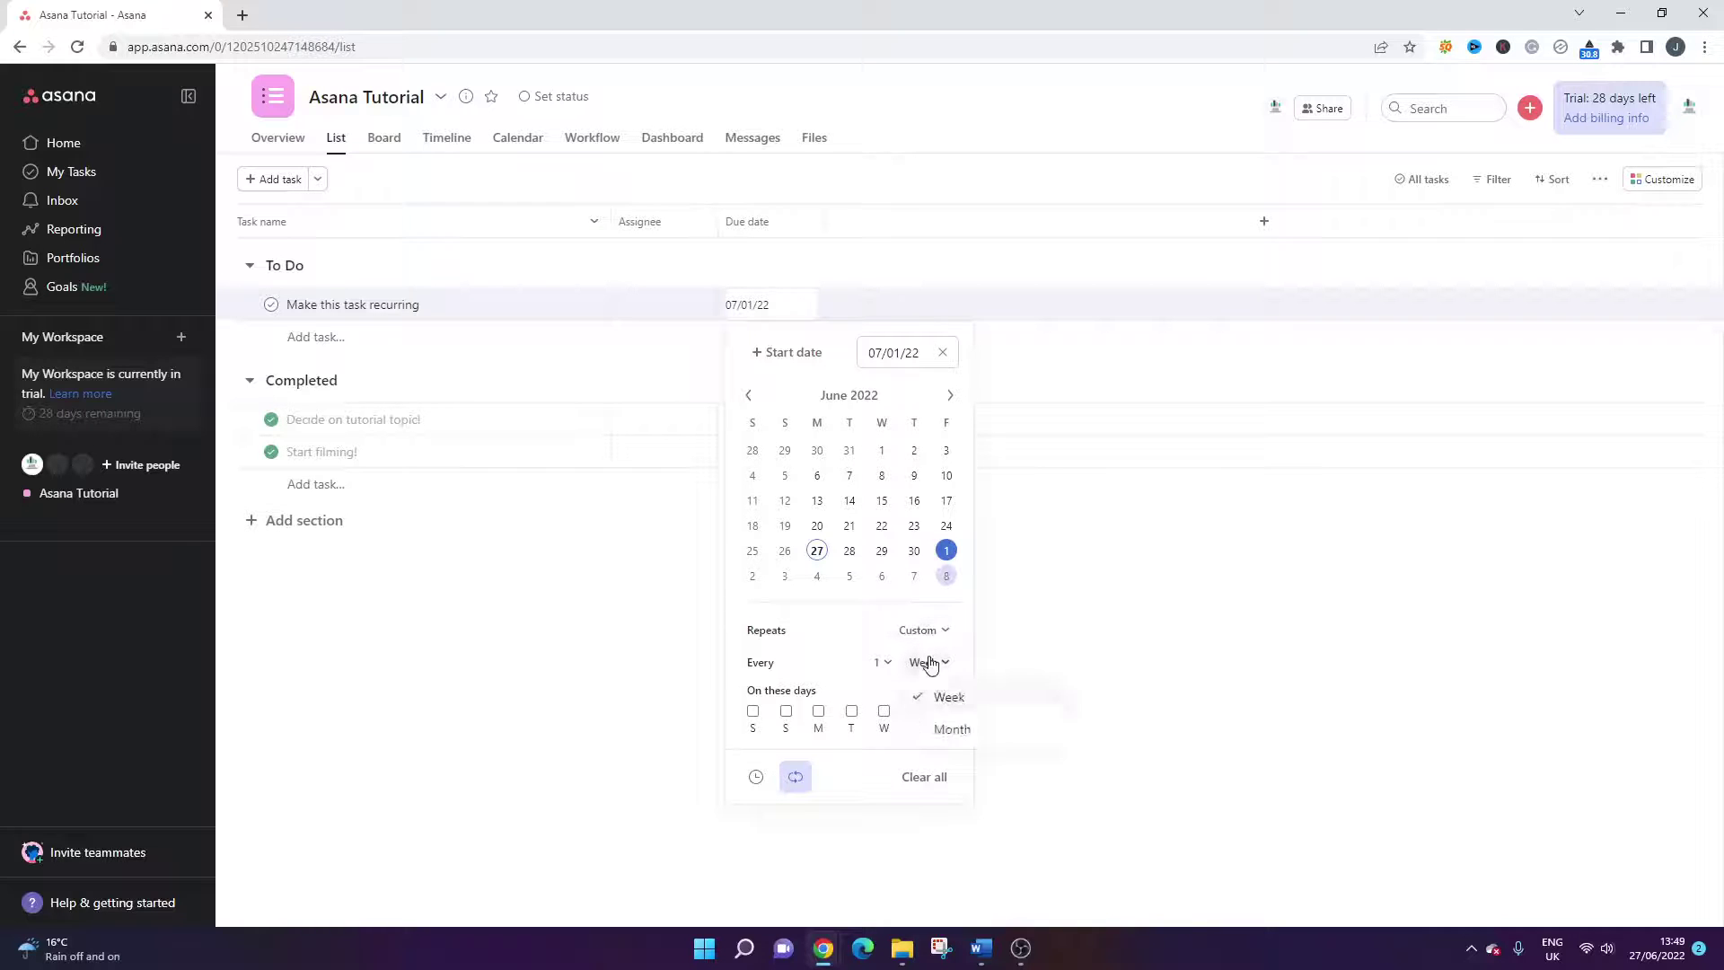
{"action": "left_click", "coordinate": [968, 731]}
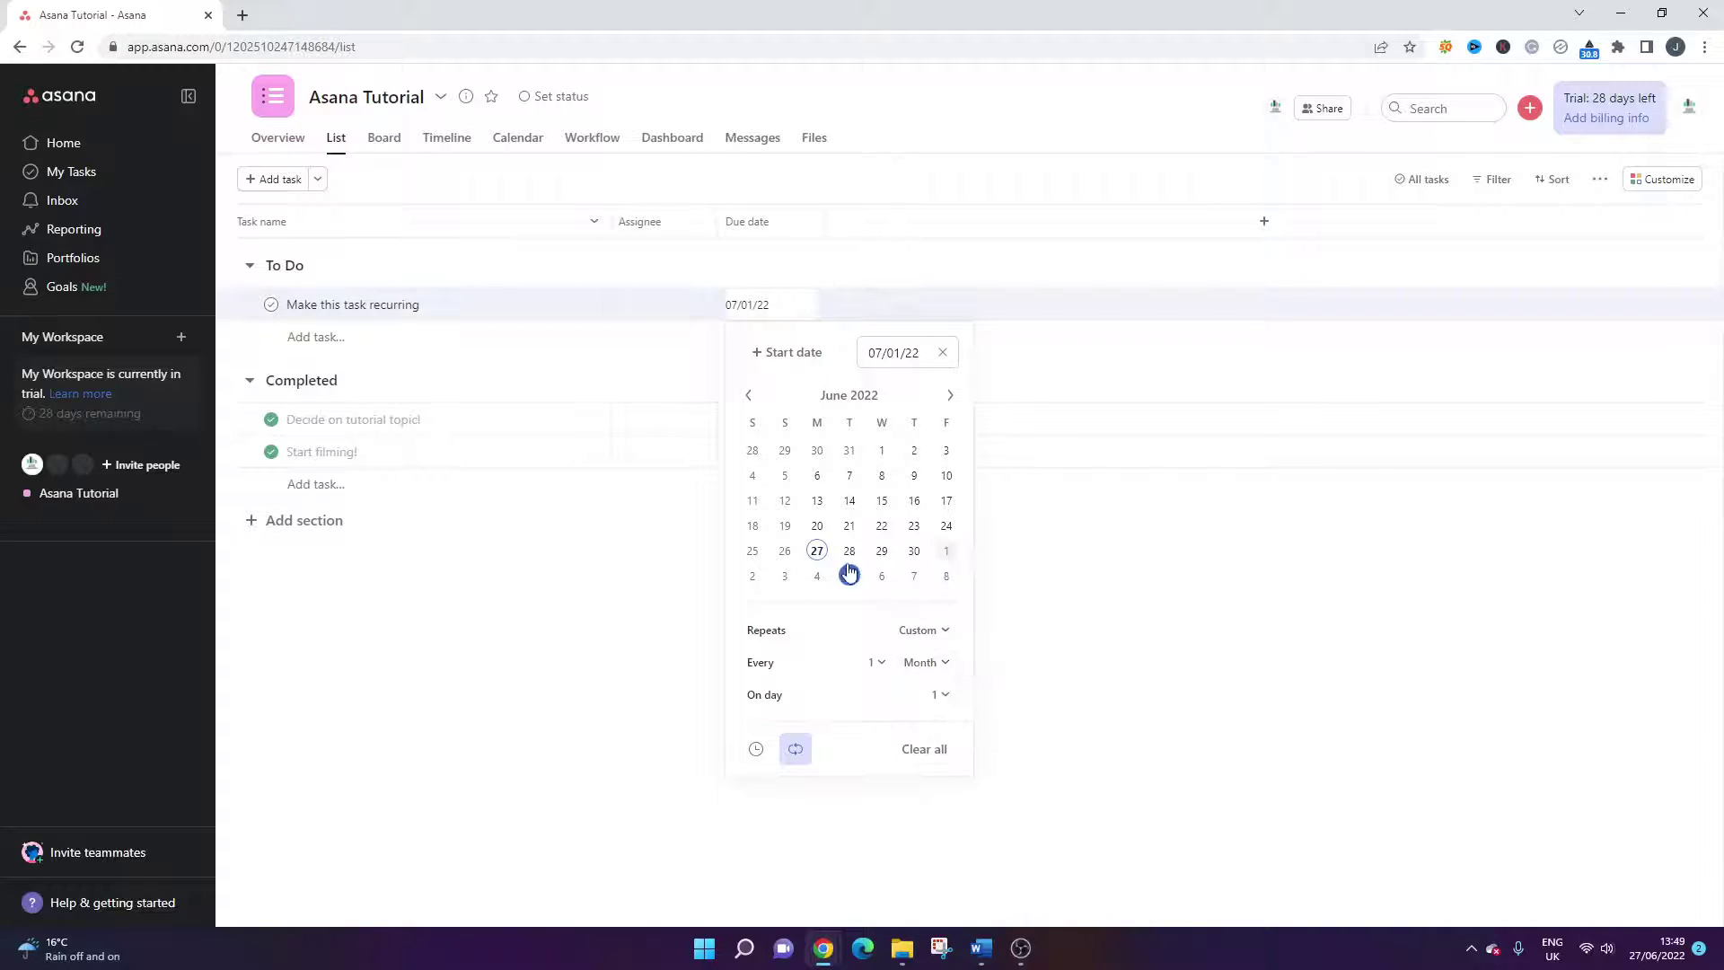
{"action": "left_click", "coordinate": [756, 398]}
{"action": "left_click", "coordinate": [756, 397]}
{"action": "left_click", "coordinate": [757, 398]}
{"action": "left_click", "coordinate": [756, 397]}
{"action": "left_click", "coordinate": [757, 398]}
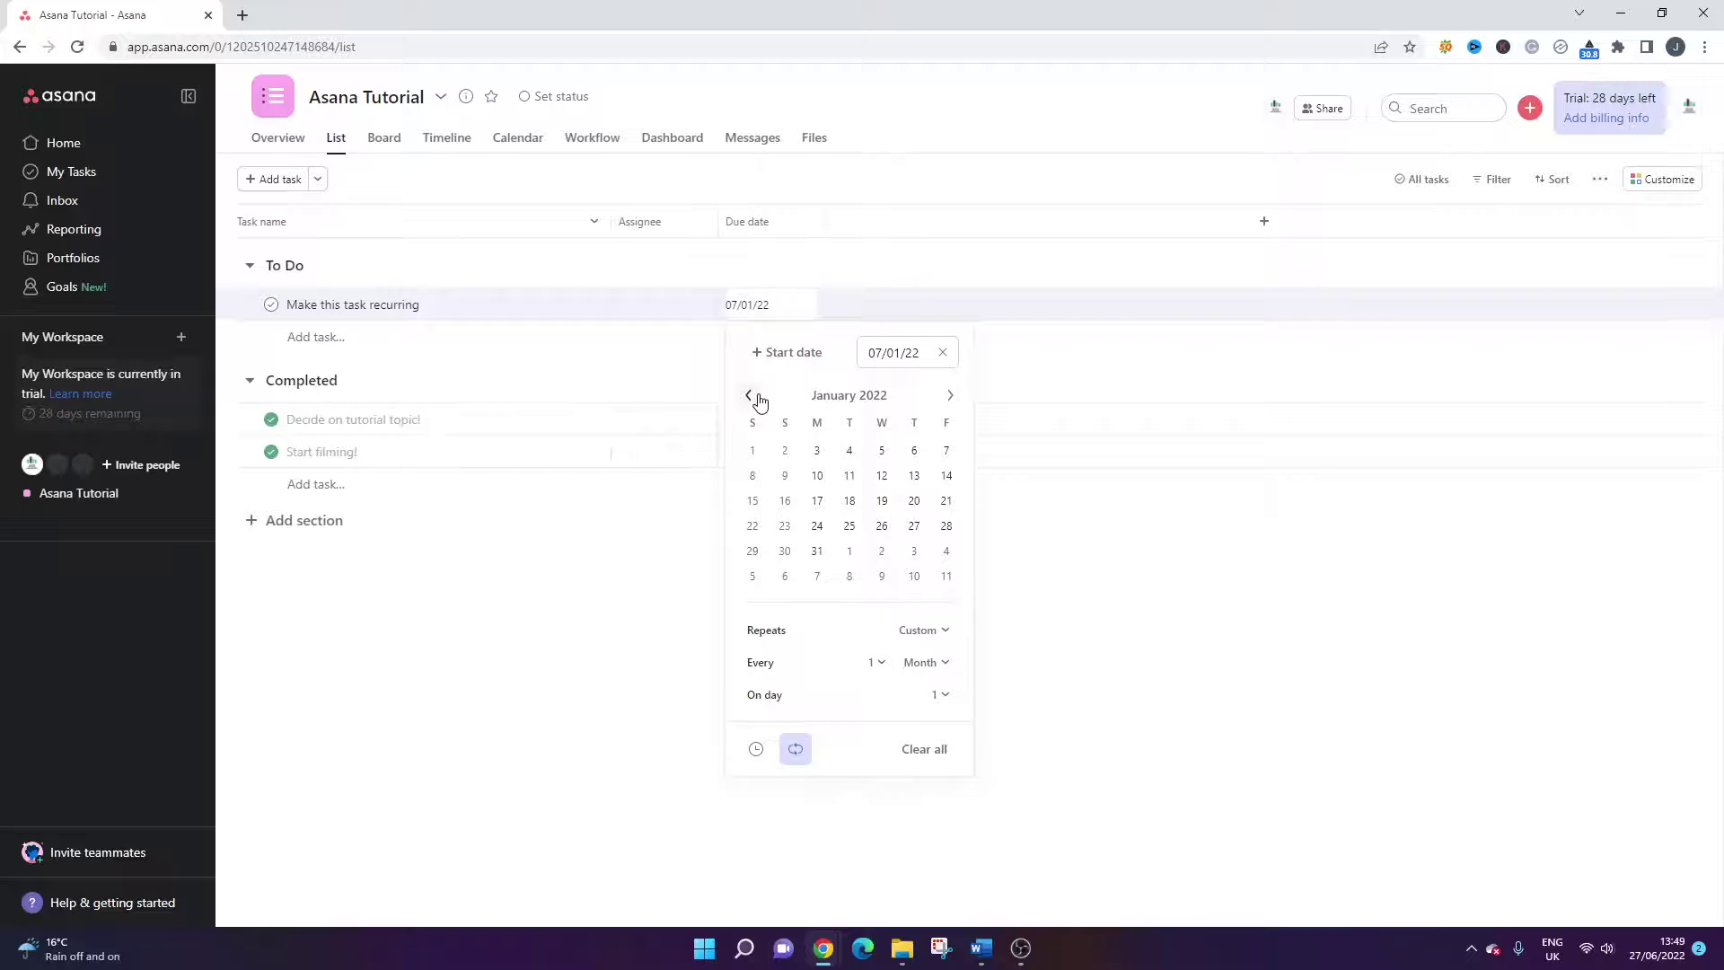
{"action": "left_click", "coordinate": [951, 399]}
{"action": "left_click", "coordinate": [951, 398]}
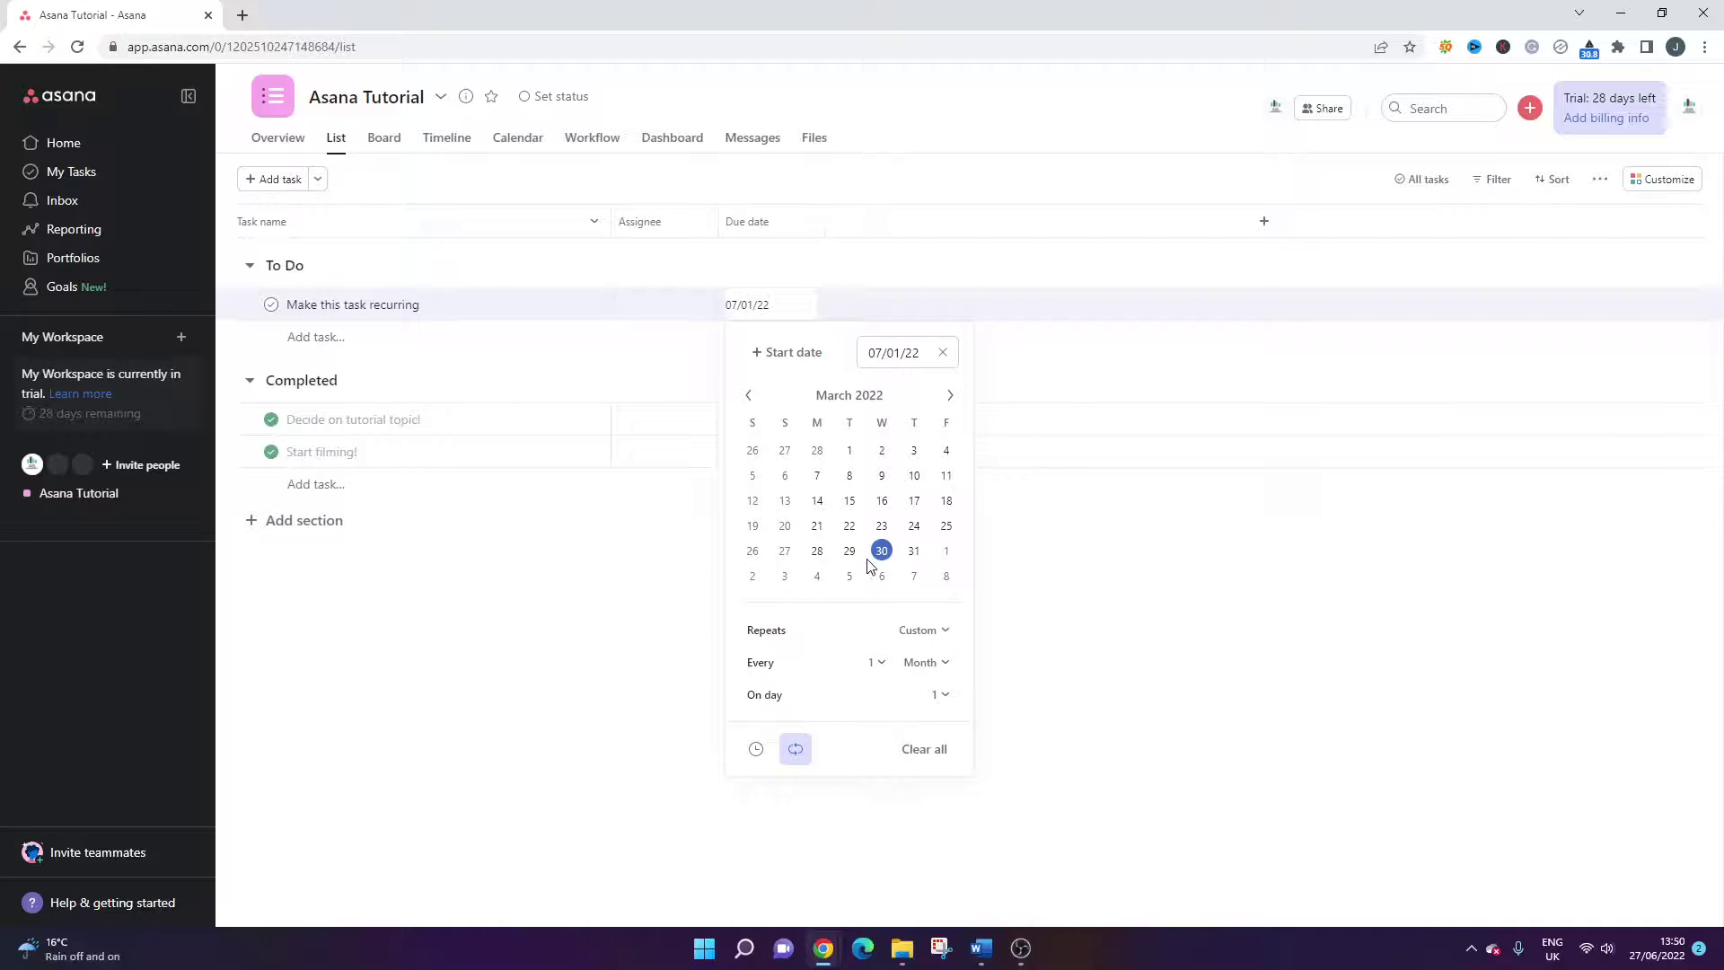
{"action": "left_click", "coordinate": [915, 551]}
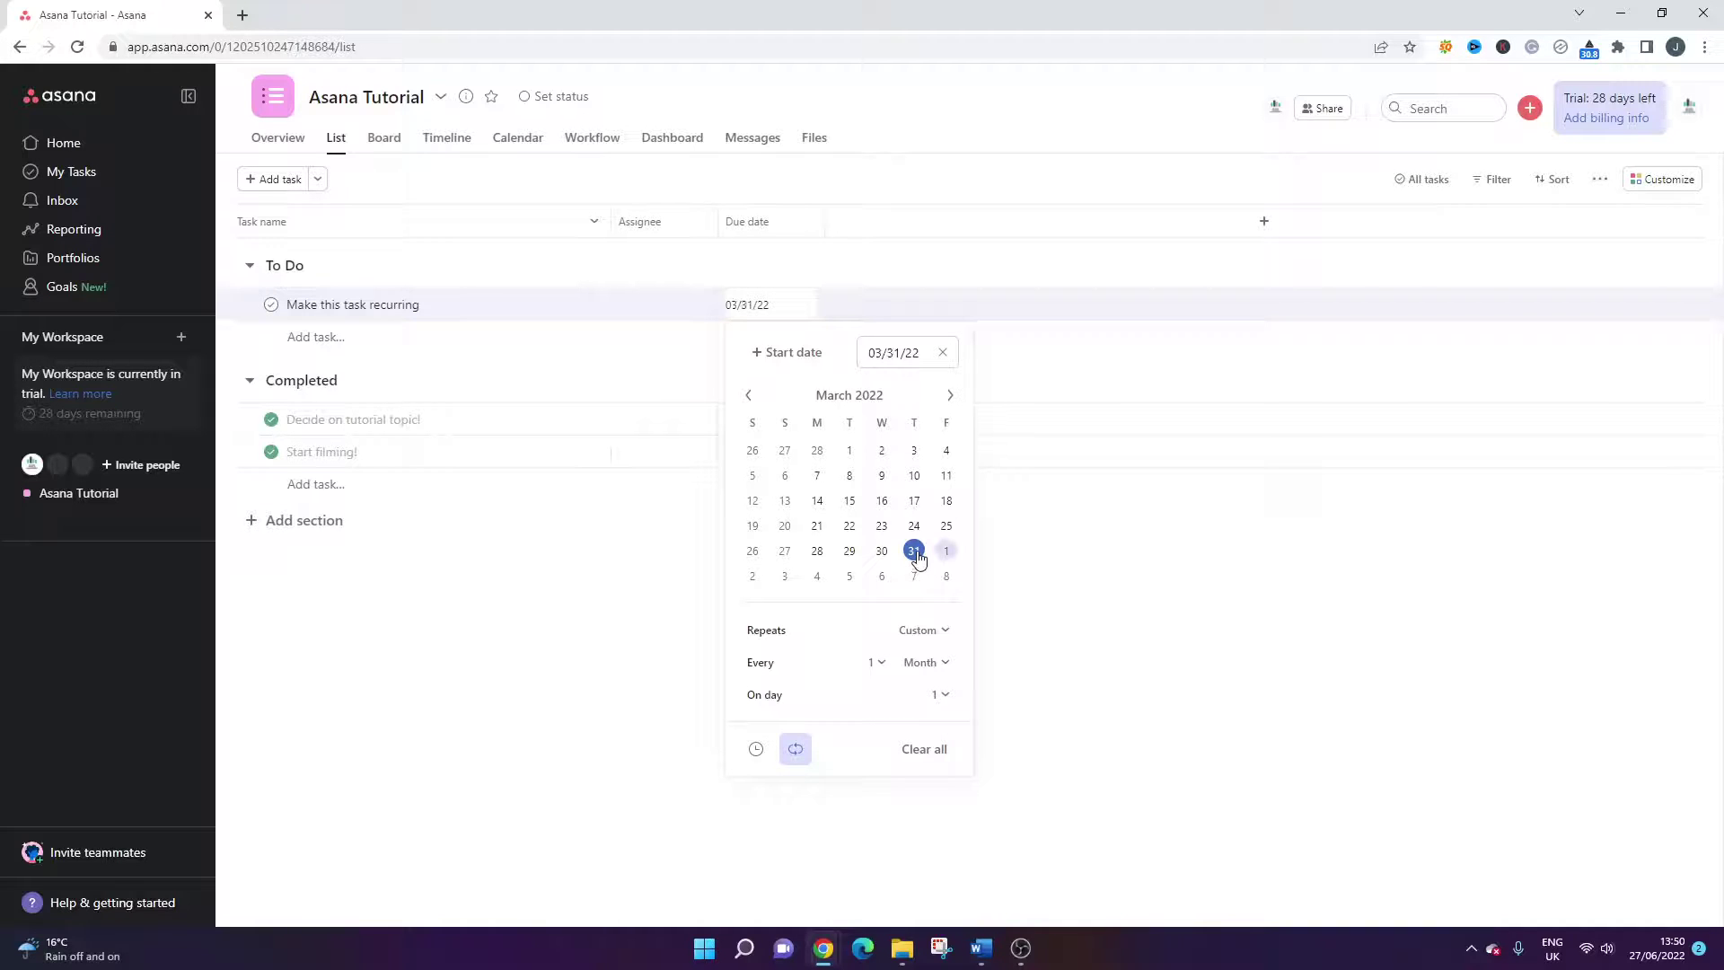
Set the custom repeat to every 3 months on the last day of the month
{"action": "left_click", "coordinate": [883, 671]}
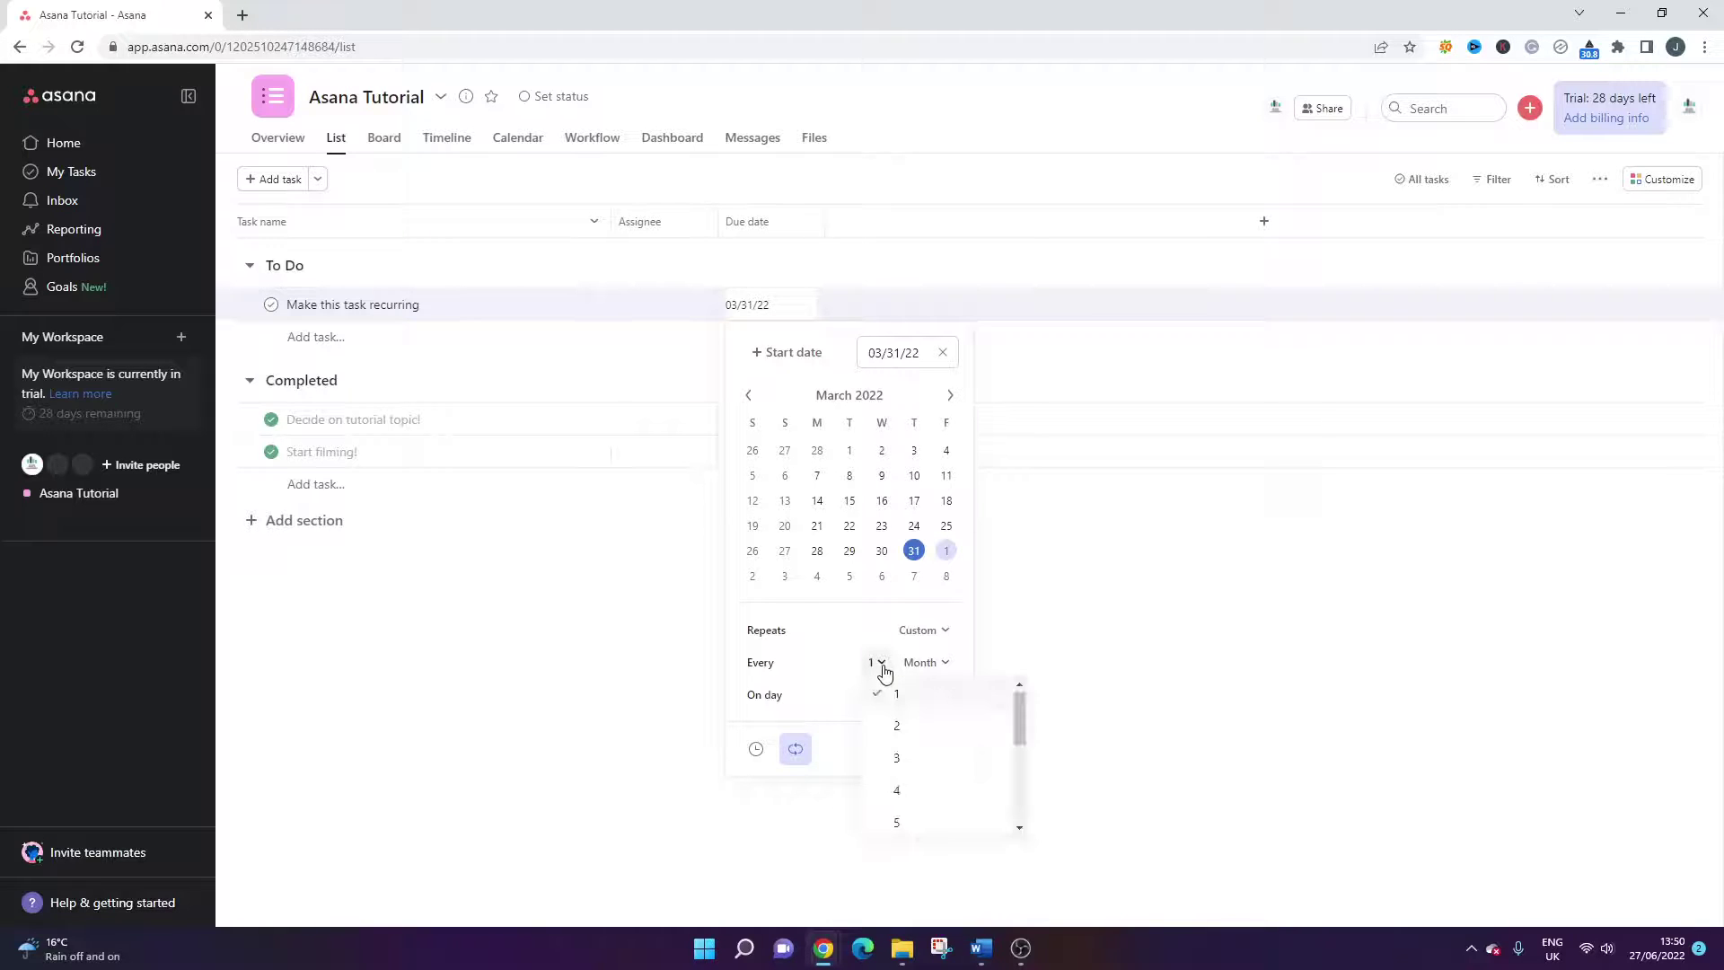
{"action": "left_click", "coordinate": [919, 761]}
{"action": "left_click", "coordinate": [938, 705]}
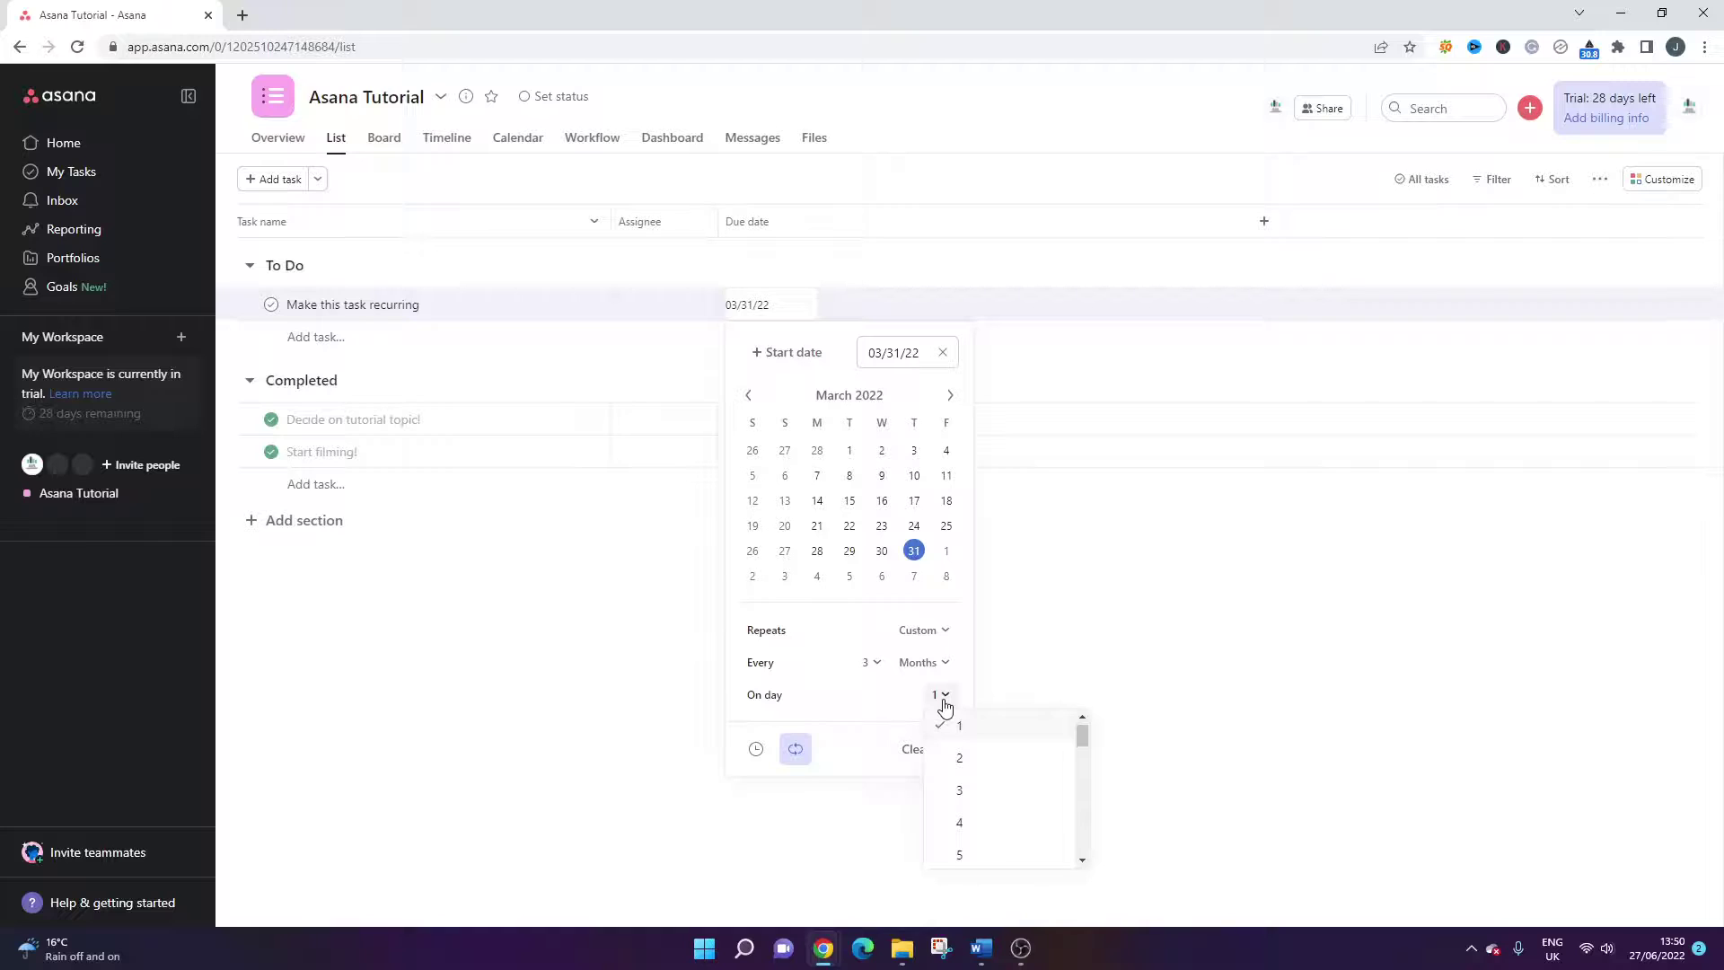
{"action": "left_click_drag", "start_coordinate": [1079, 759], "coordinate": [1082, 853]}
{"action": "left_click", "coordinate": [1020, 848]}
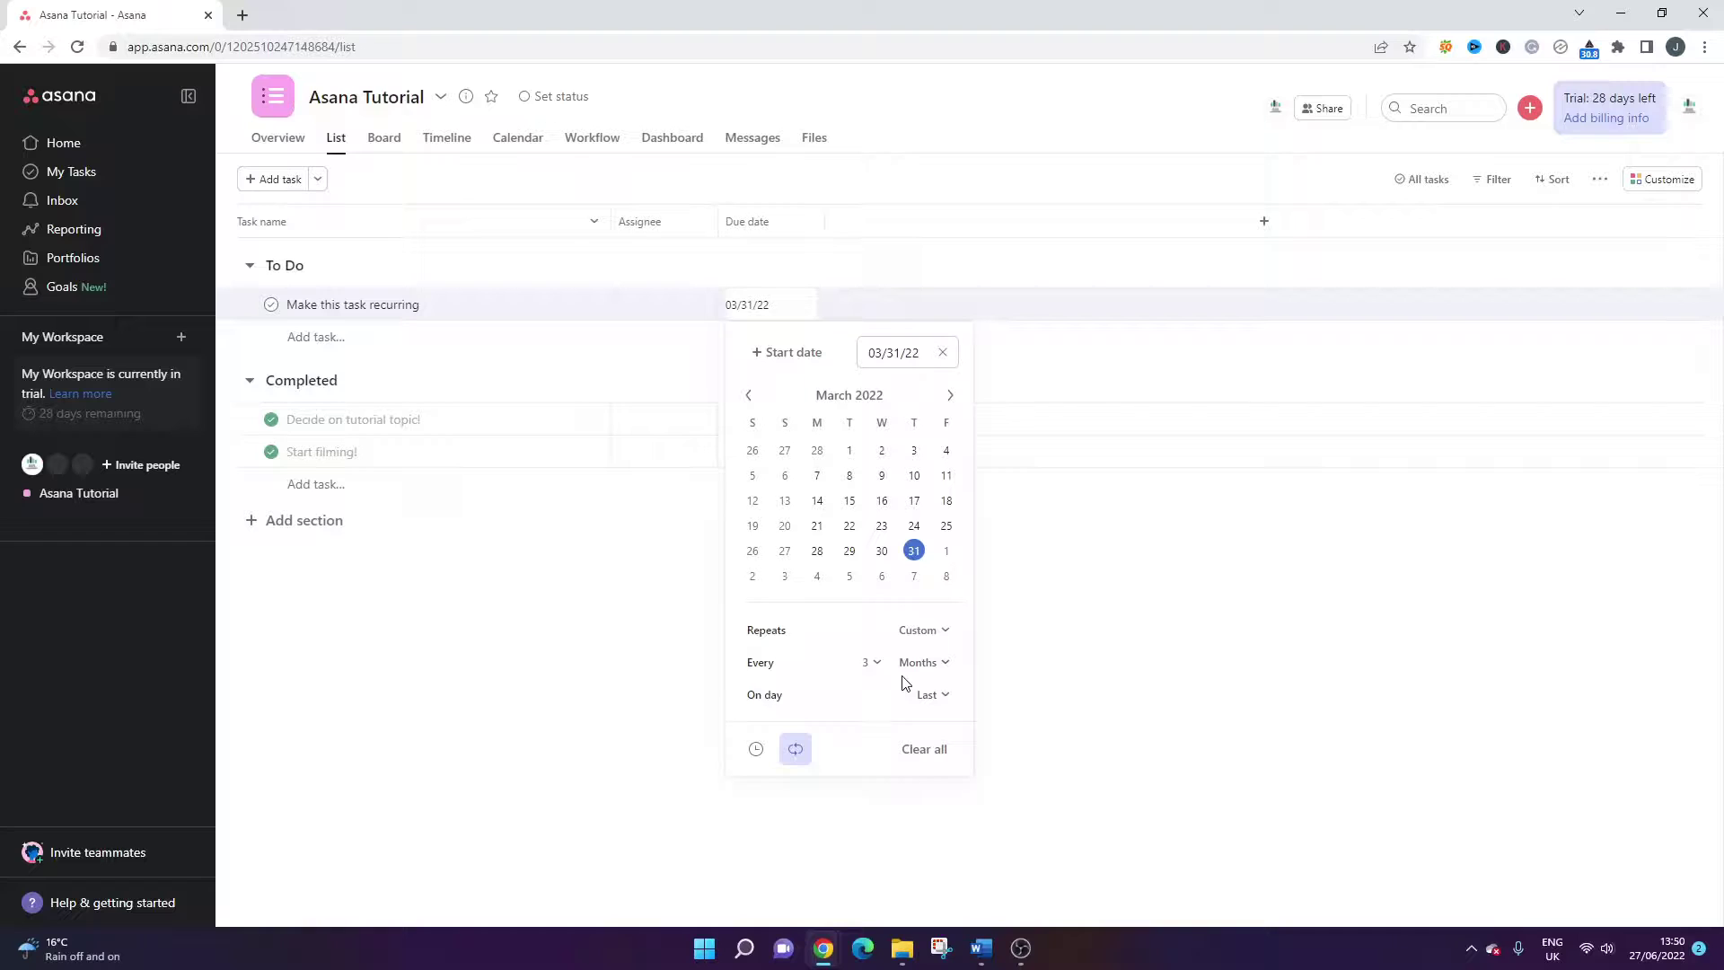
{"action": "left_click", "coordinate": [934, 694]}
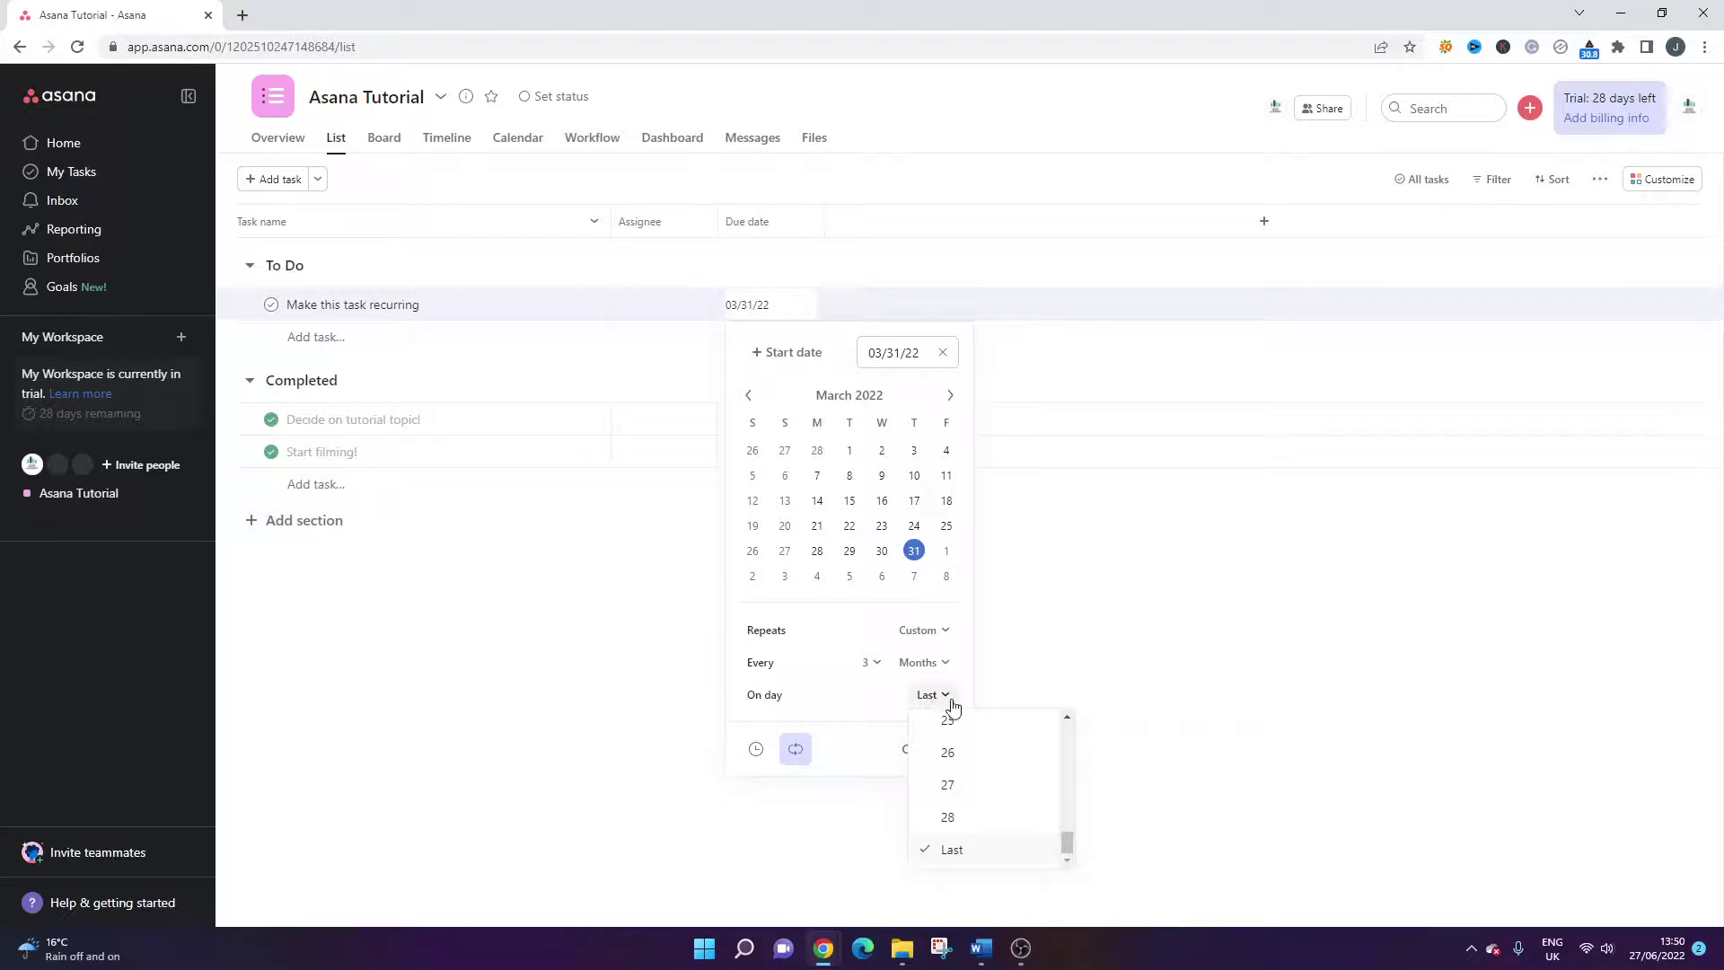
{"action": "left_click_drag", "start_coordinate": [1067, 840], "coordinate": [1071, 718]}
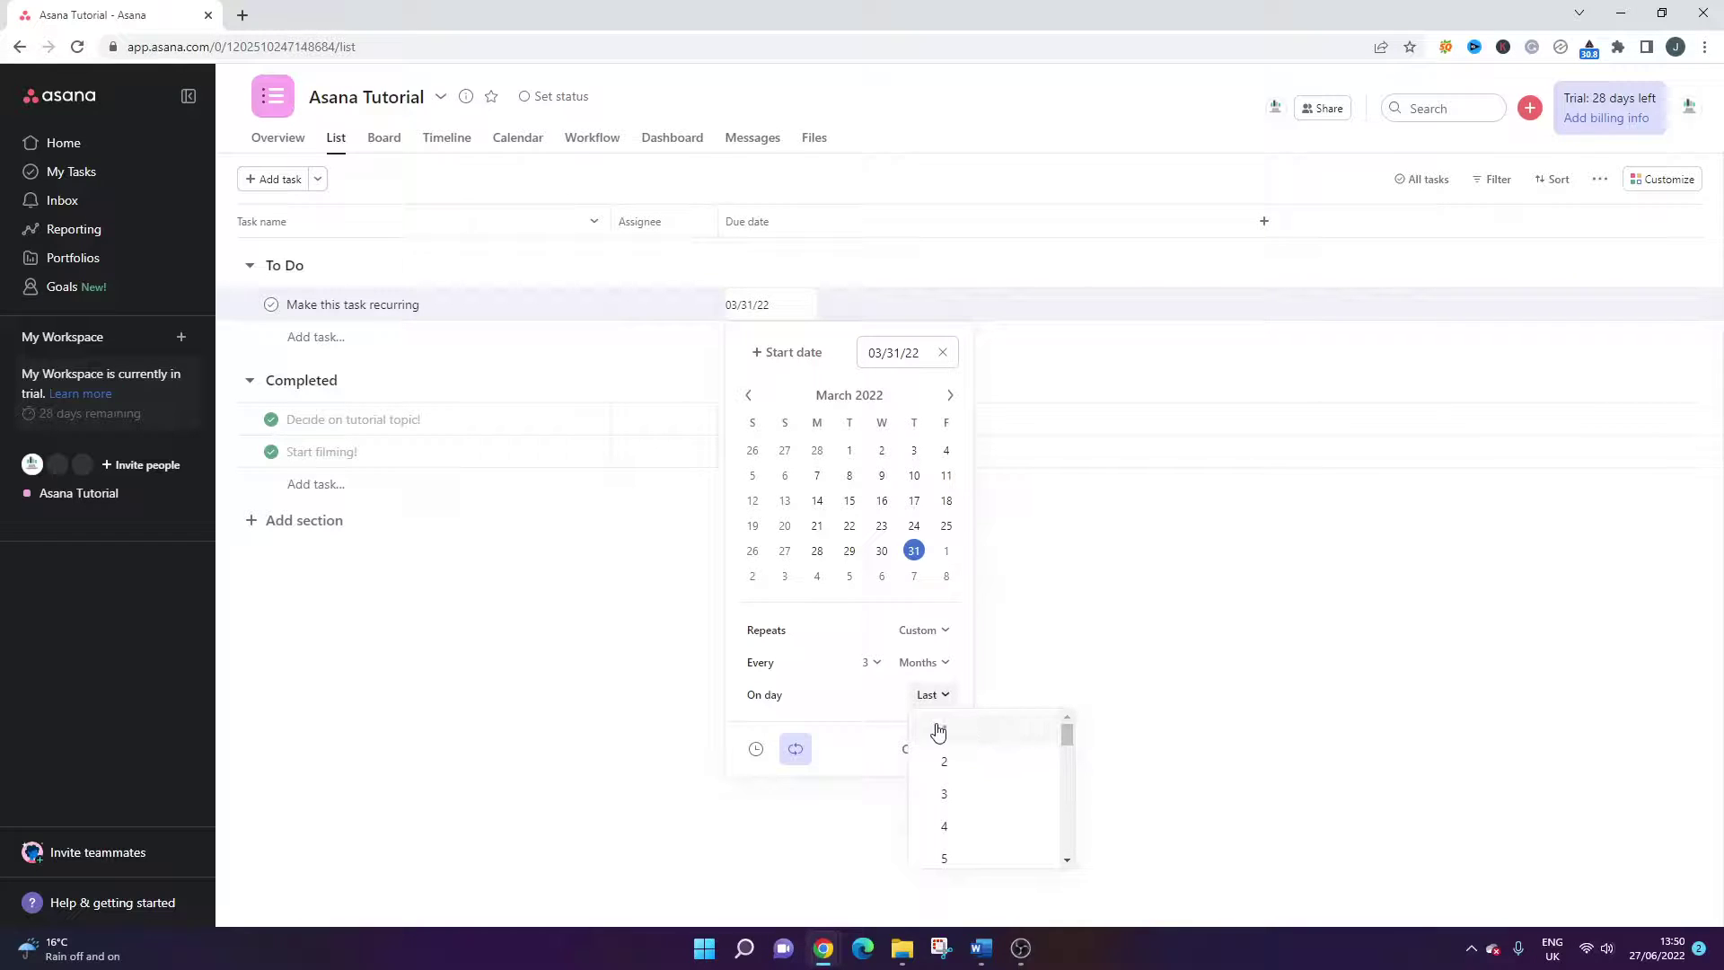
{"action": "left_click", "coordinate": [830, 615]}
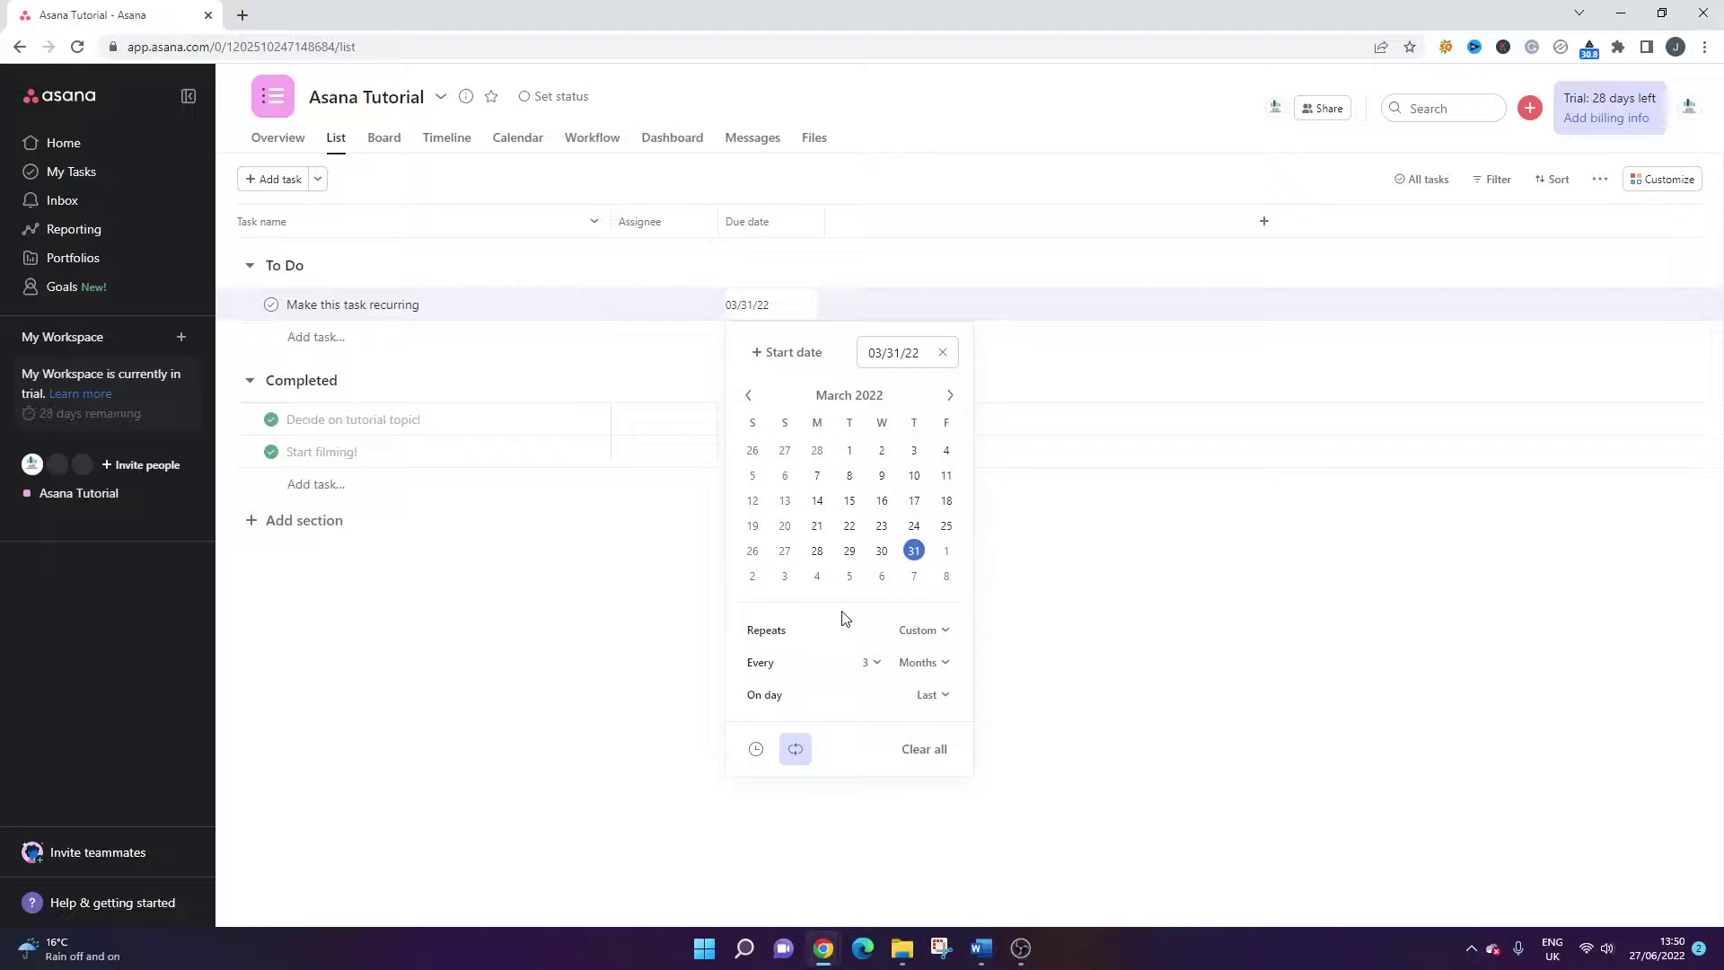
Change the interval to every 6 months, keep the last day, and close the date picker
{"action": "left_click", "coordinate": [911, 666]}
{"action": "left_click", "coordinate": [868, 663]}
{"action": "left_click", "coordinate": [867, 662]}
{"action": "left_click", "coordinate": [899, 781]}
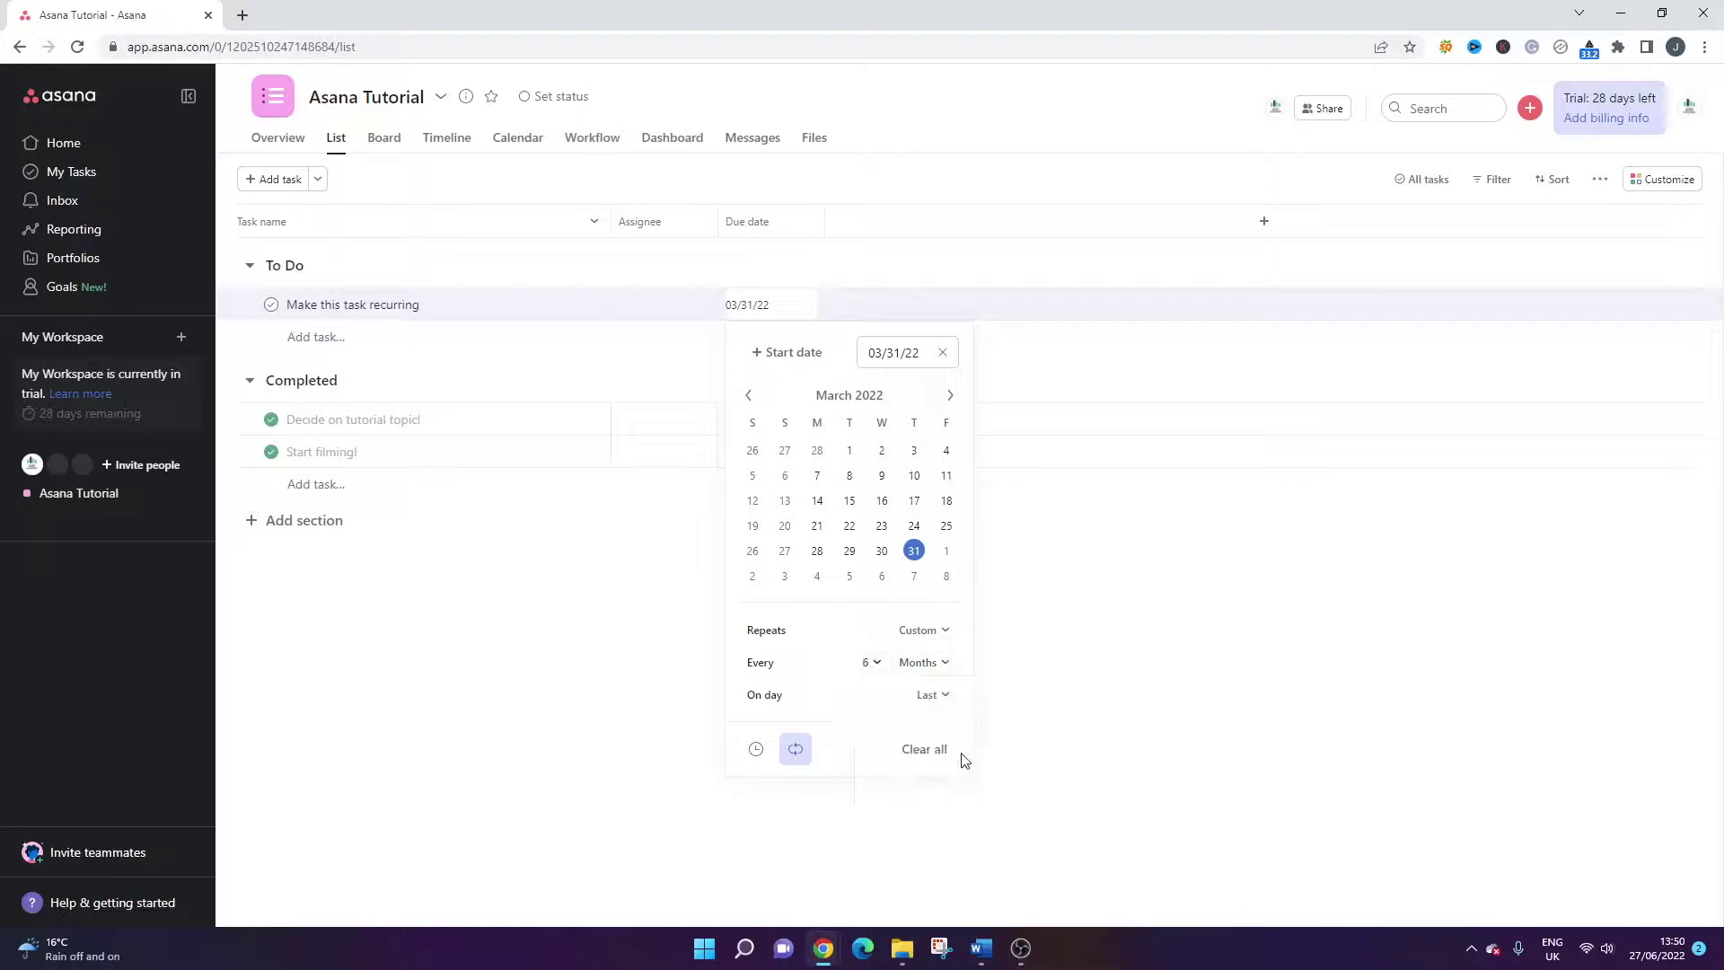
{"action": "left_click", "coordinate": [917, 694]}
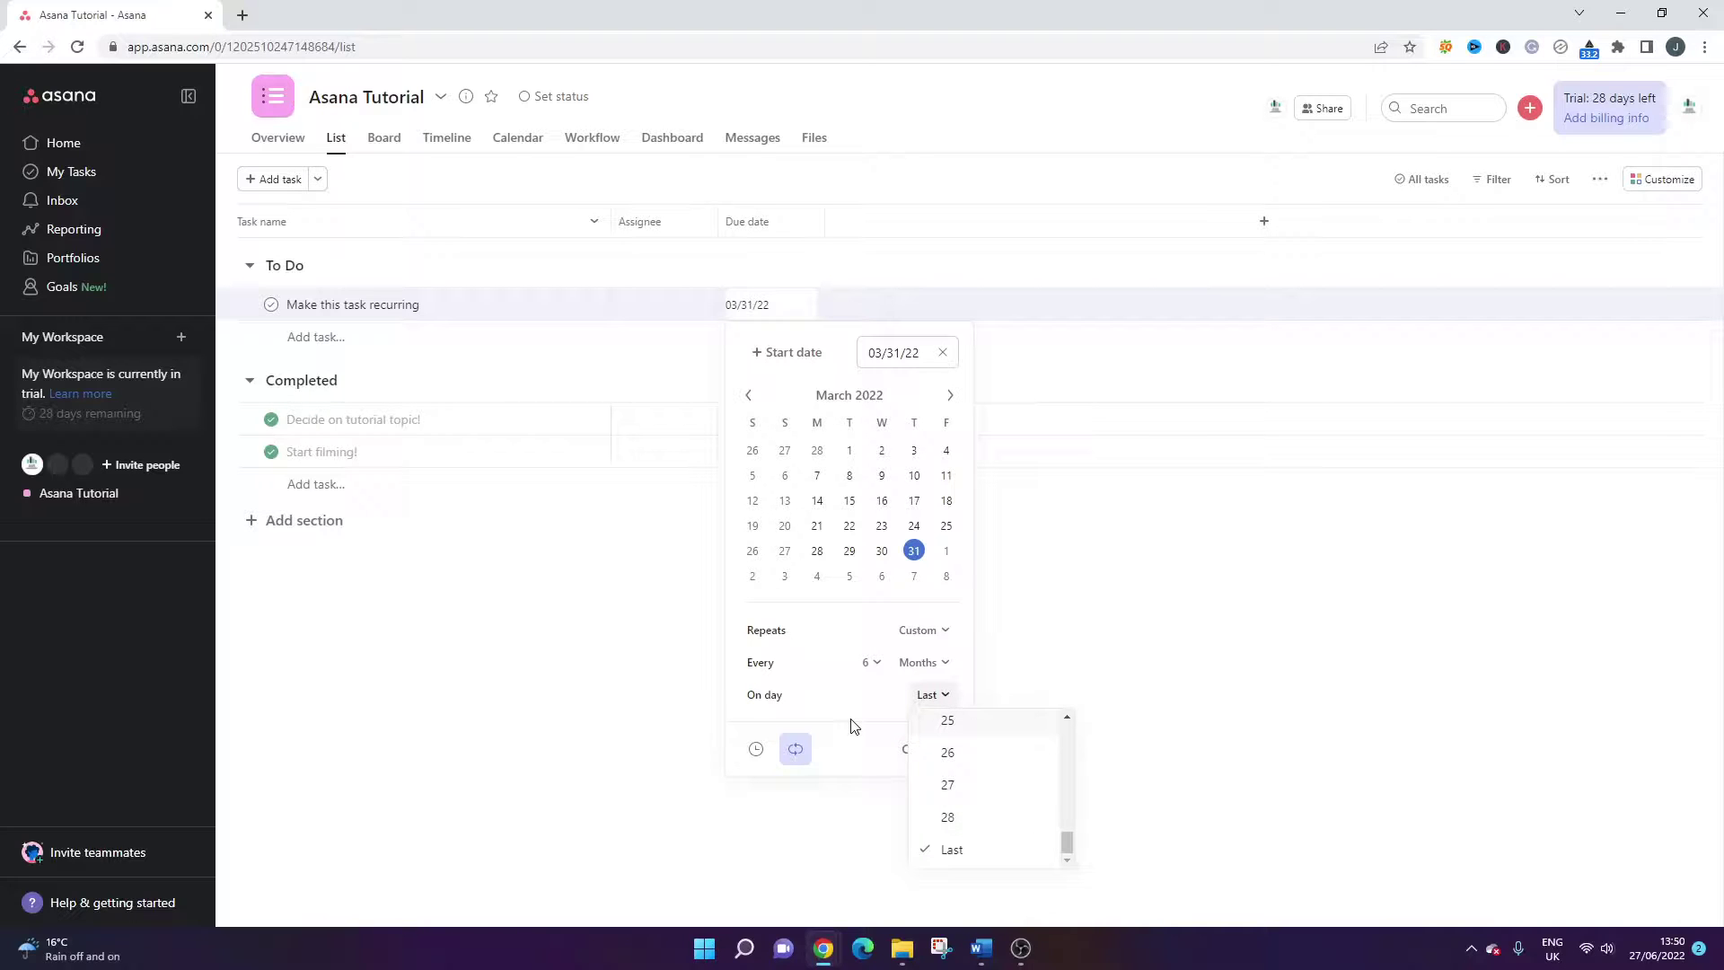
{"action": "left_click", "coordinate": [1035, 577]}
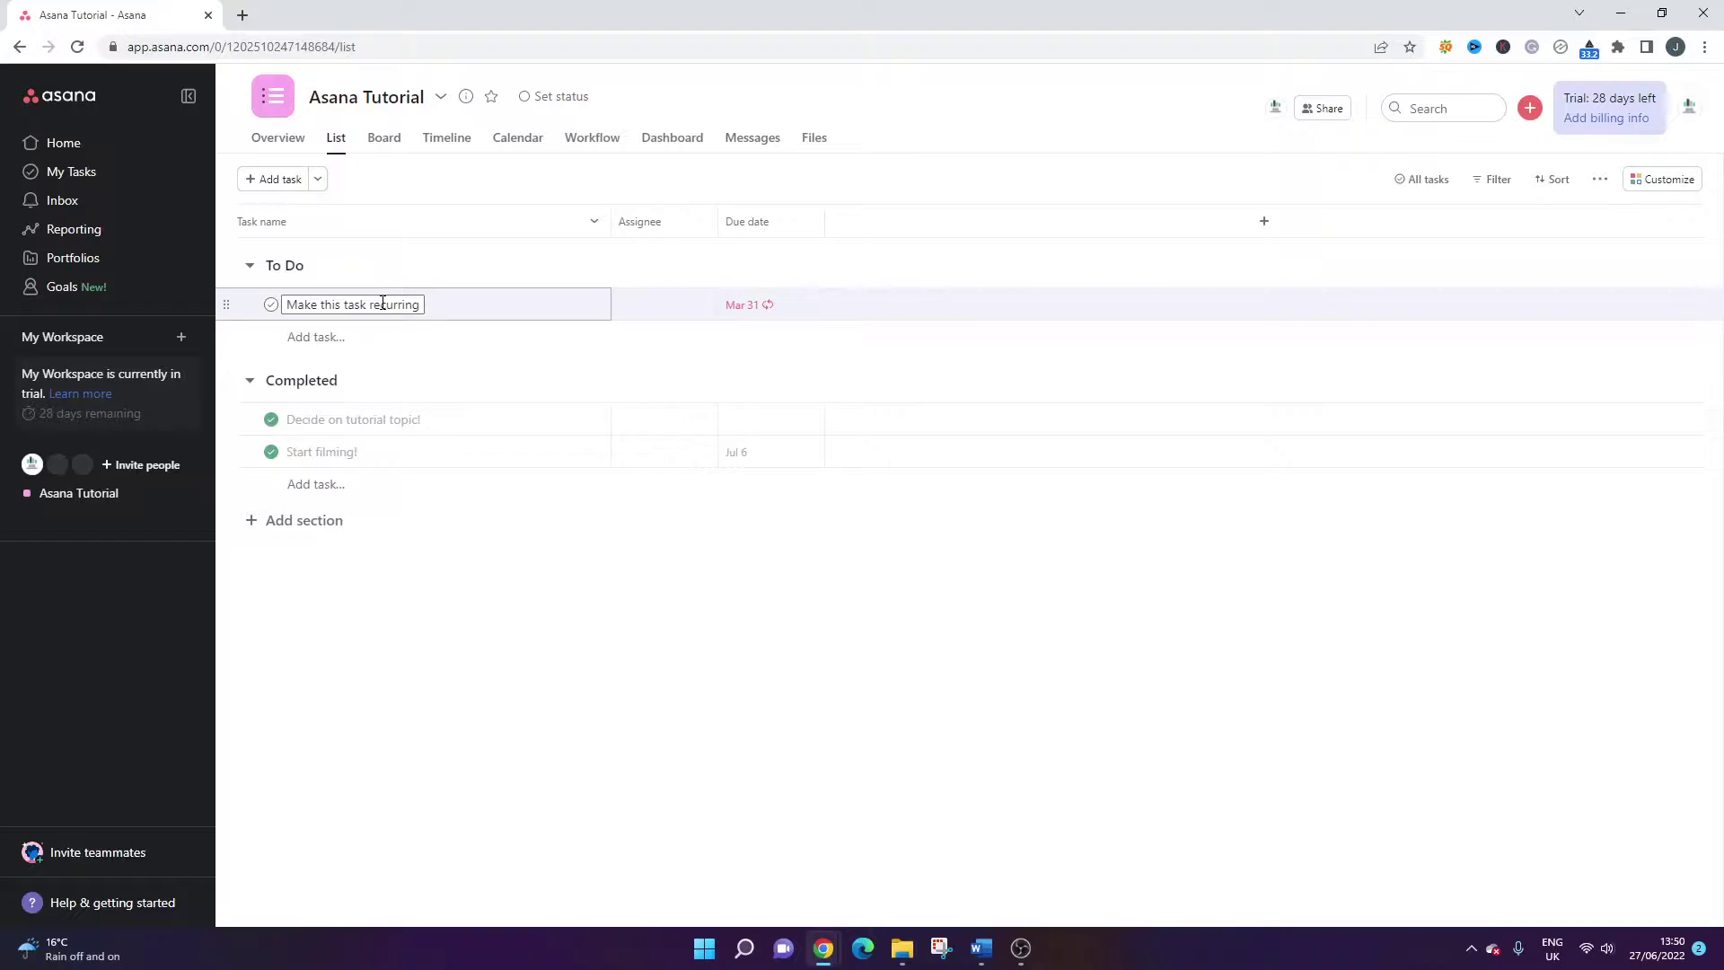
Open the details pane of the Make this task recurring task
{"action": "right_click", "coordinate": [444, 317]}
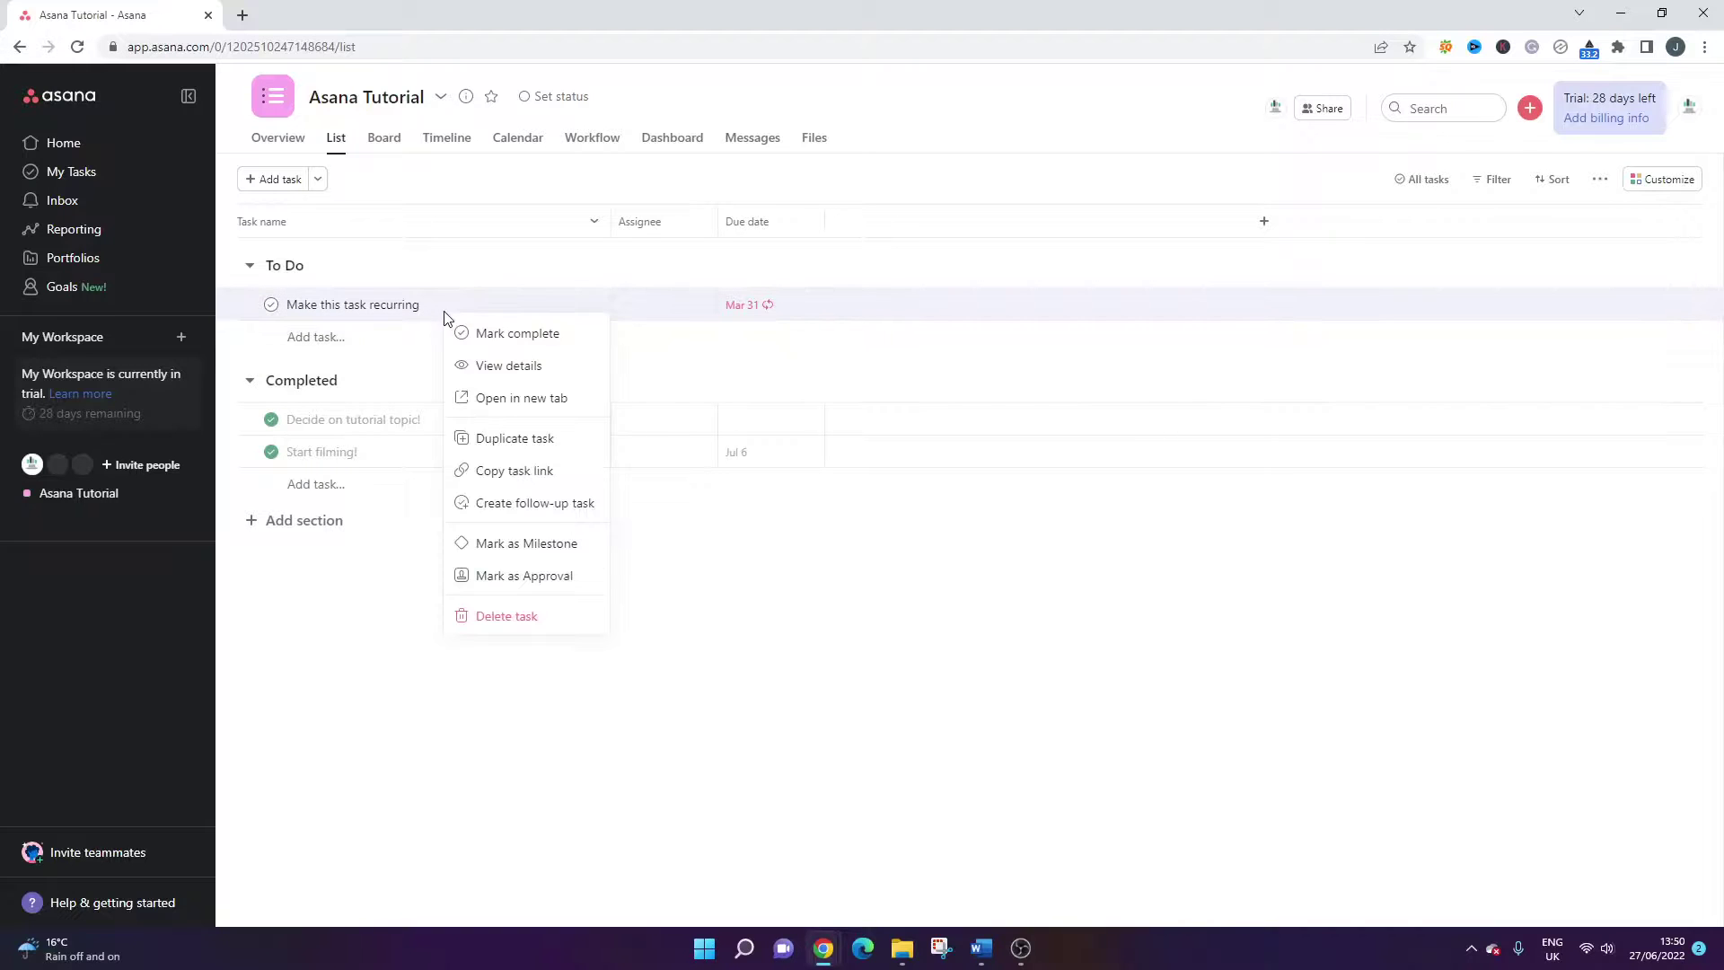
{"action": "left_click", "coordinate": [357, 306]}
{"action": "left_click", "coordinate": [530, 307]}
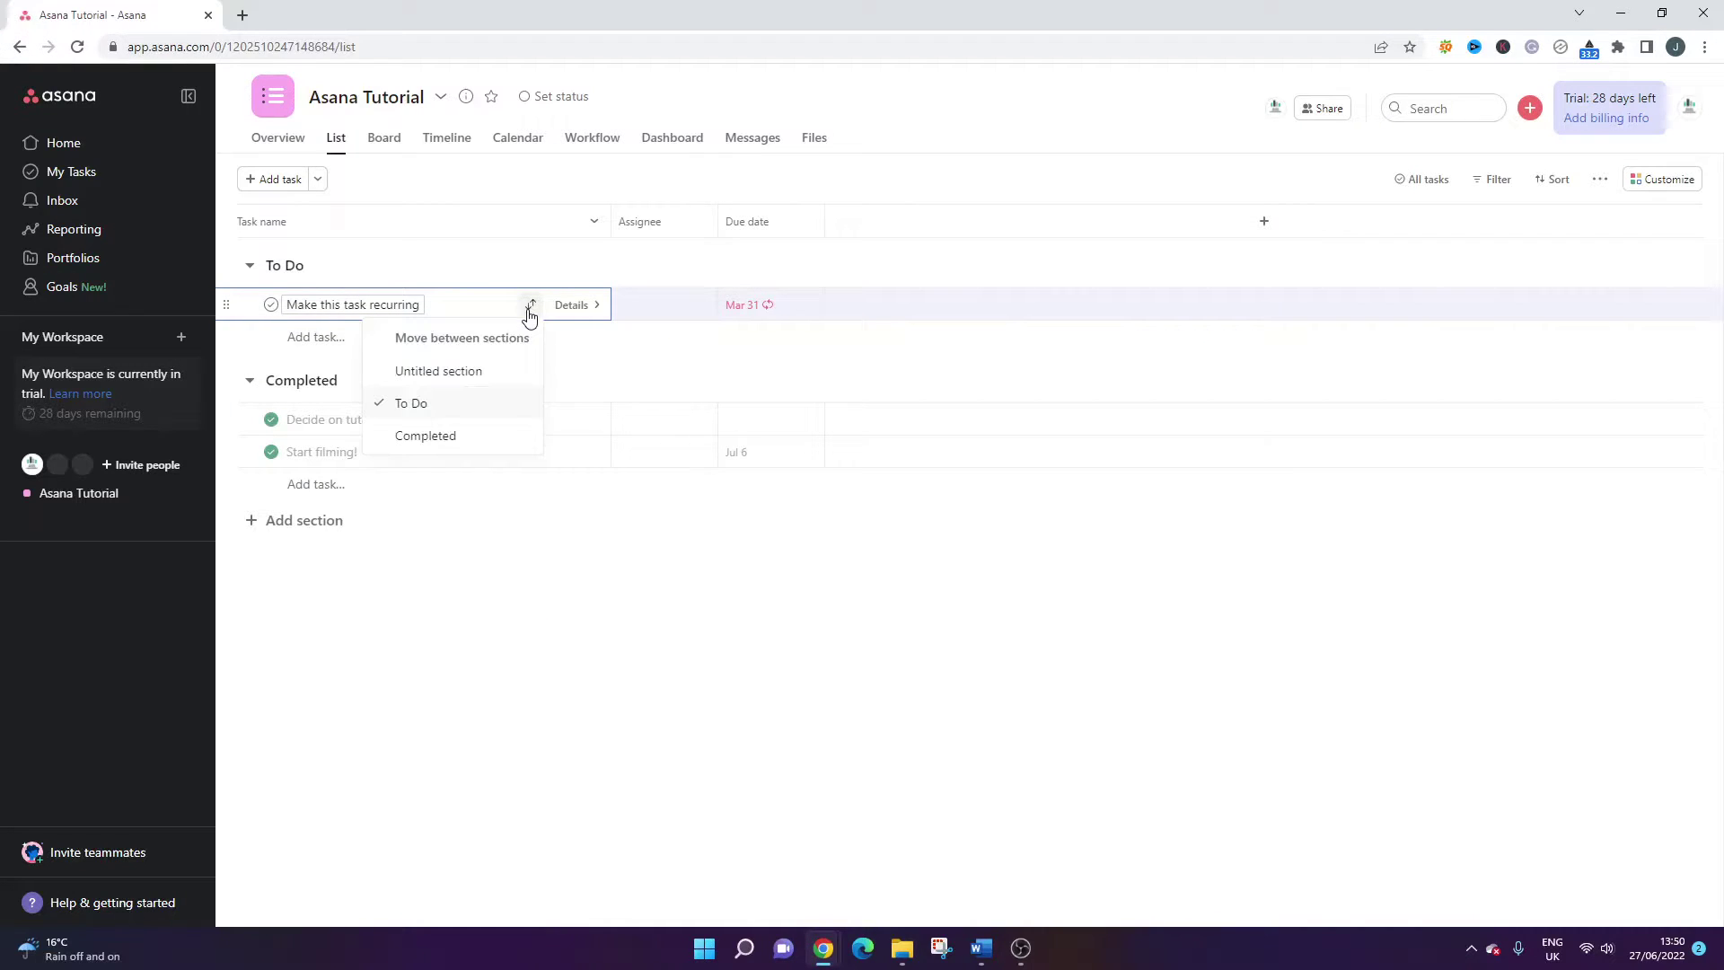
{"action": "left_click", "coordinate": [567, 306]}
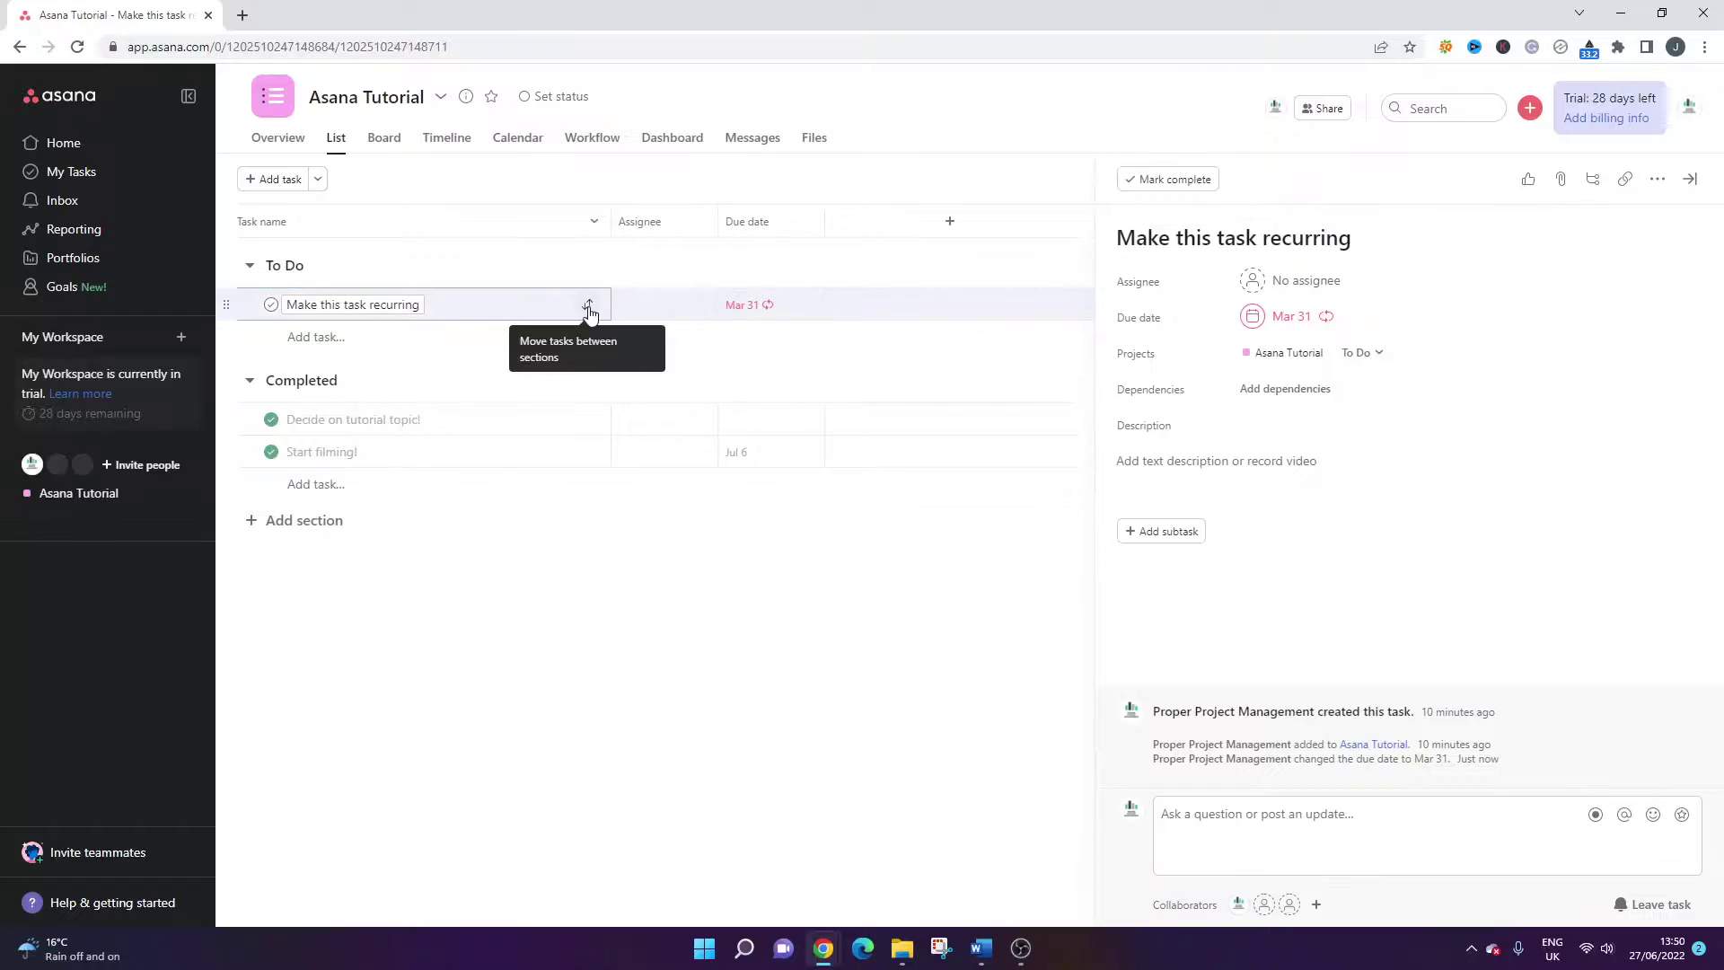
Add a subtask named 'Add a subtask' to the recurring task
{"action": "left_click", "coordinate": [1177, 534]}
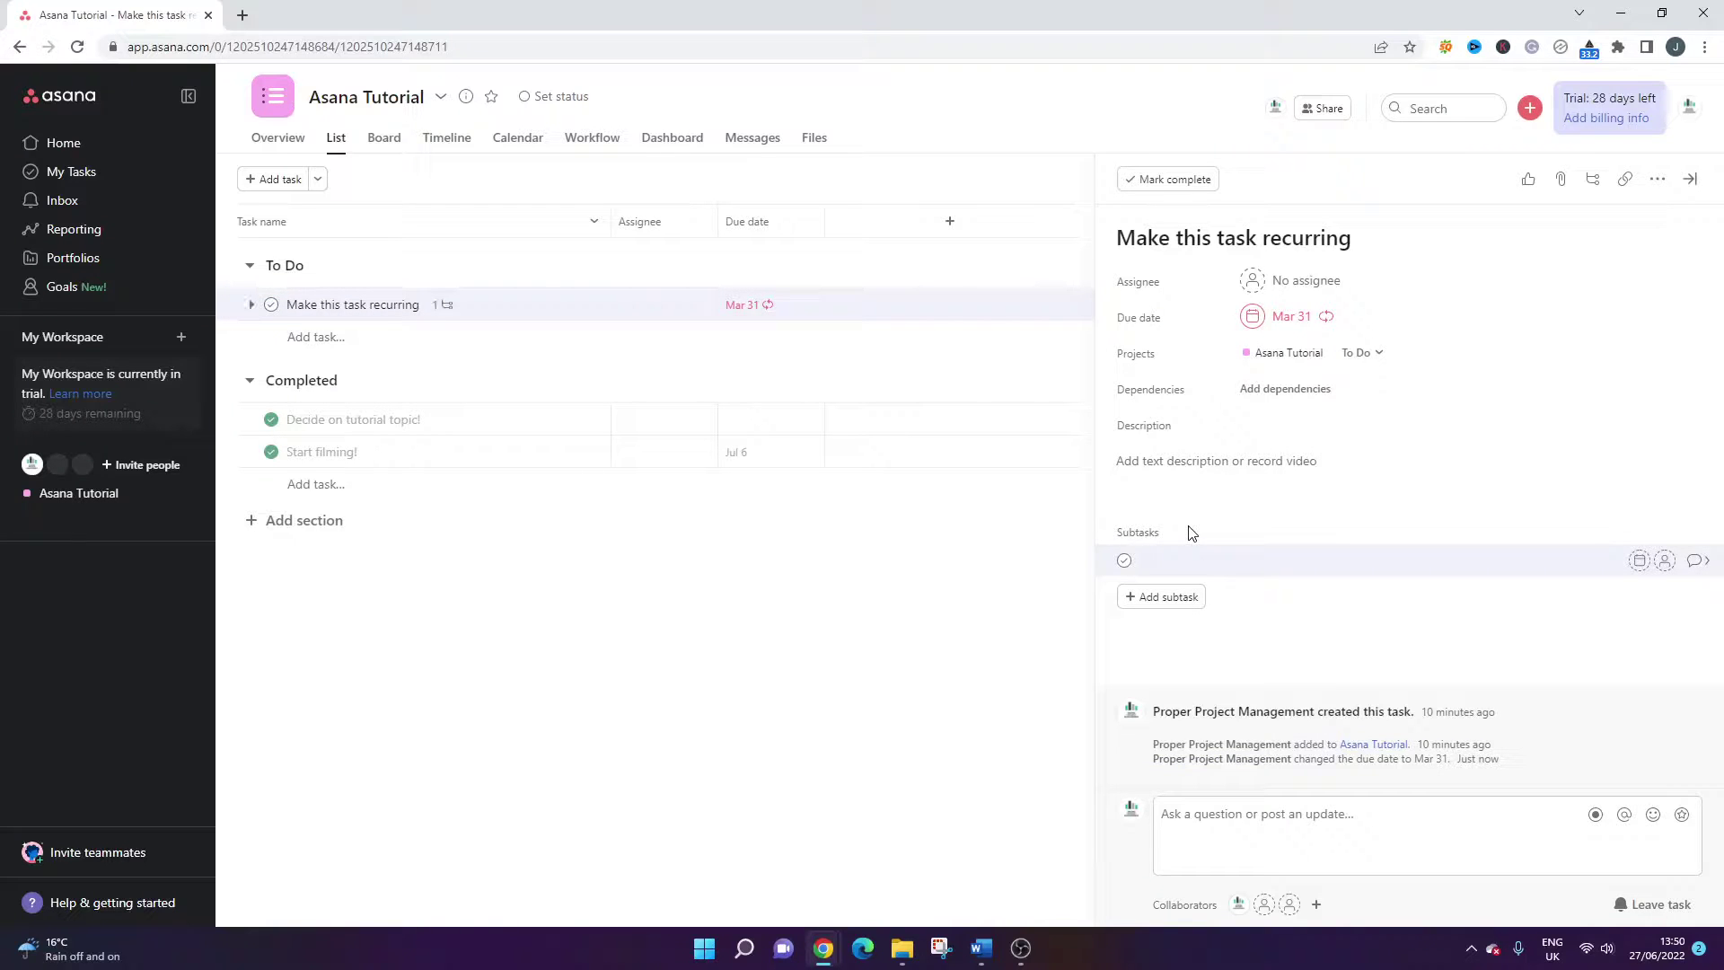
{"action": "type", "text": "Add a subtask"}
{"action": "left_click", "coordinate": [1194, 597]}
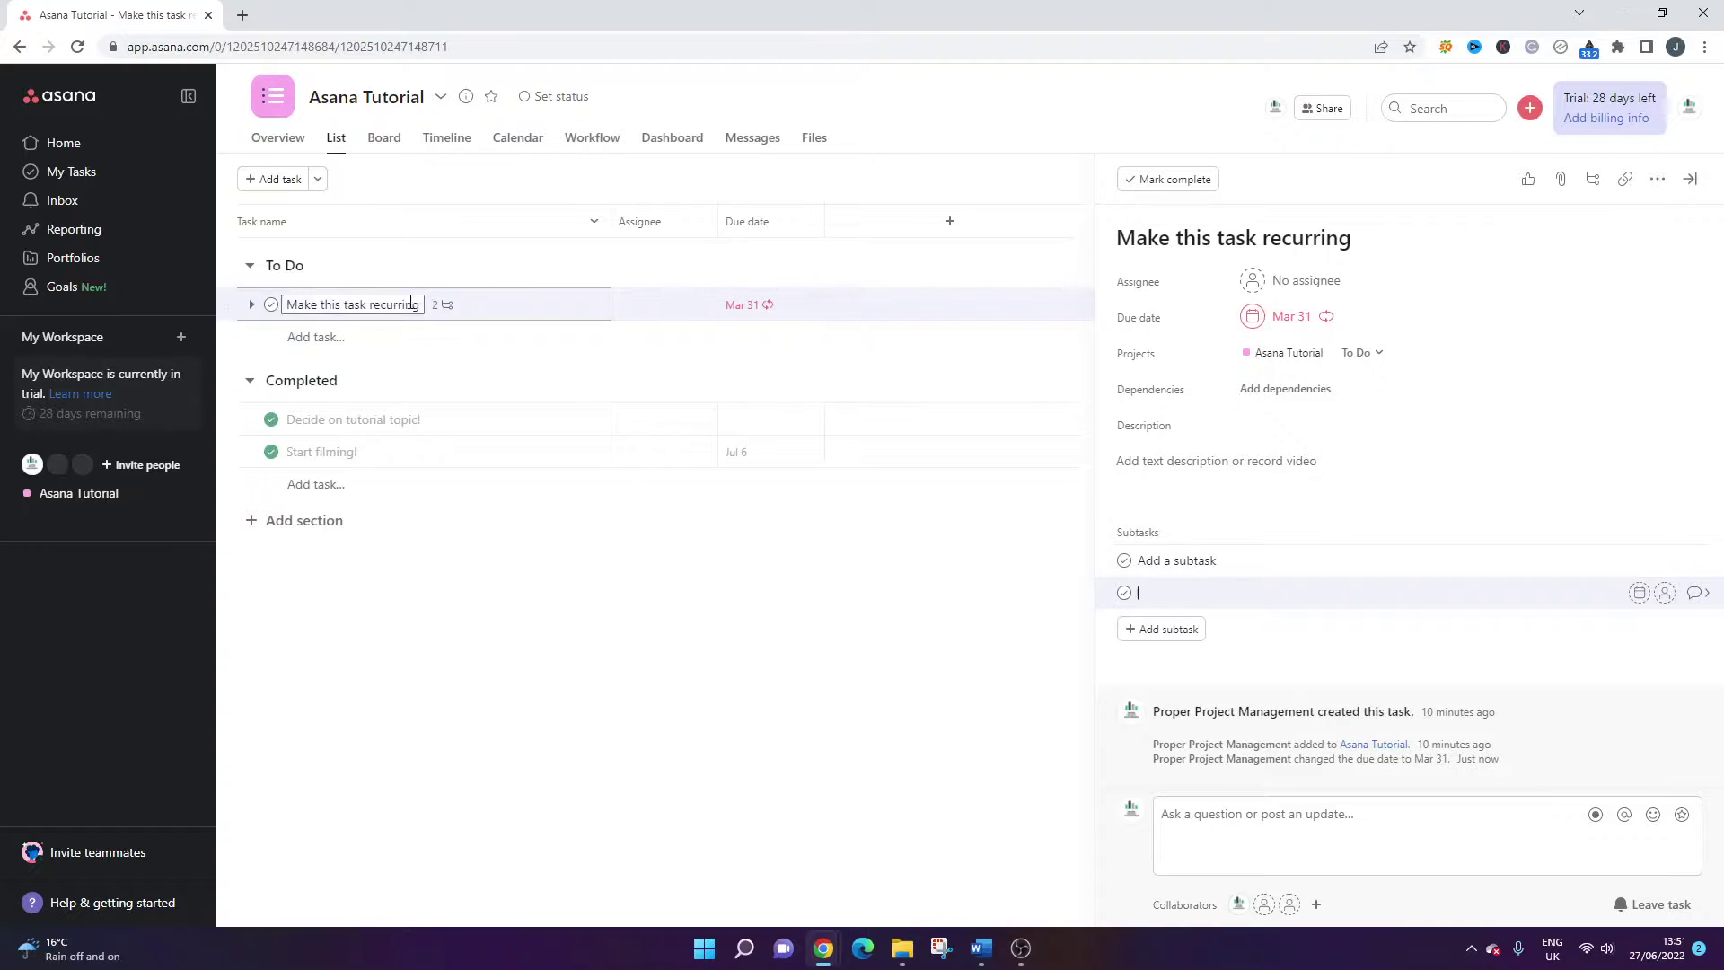
Close the details pane, reopen it to verify the subtask, then return to the list
{"action": "left_click", "coordinate": [793, 688]}
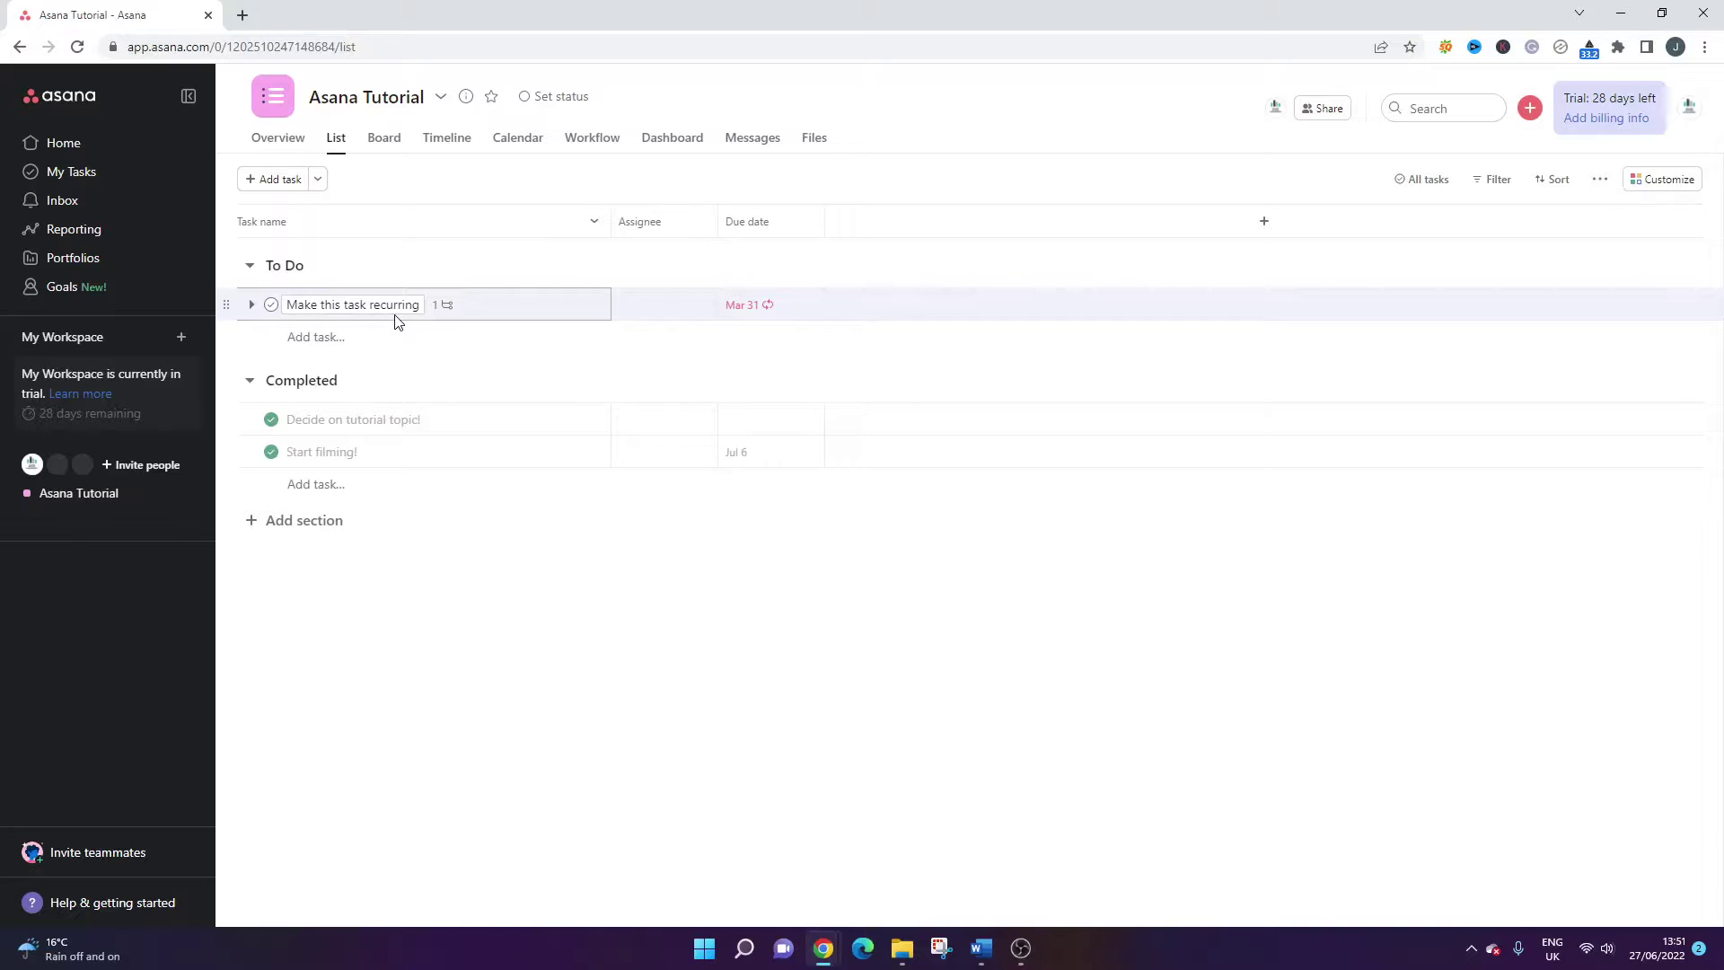
{"action": "left_click", "coordinate": [445, 308]}
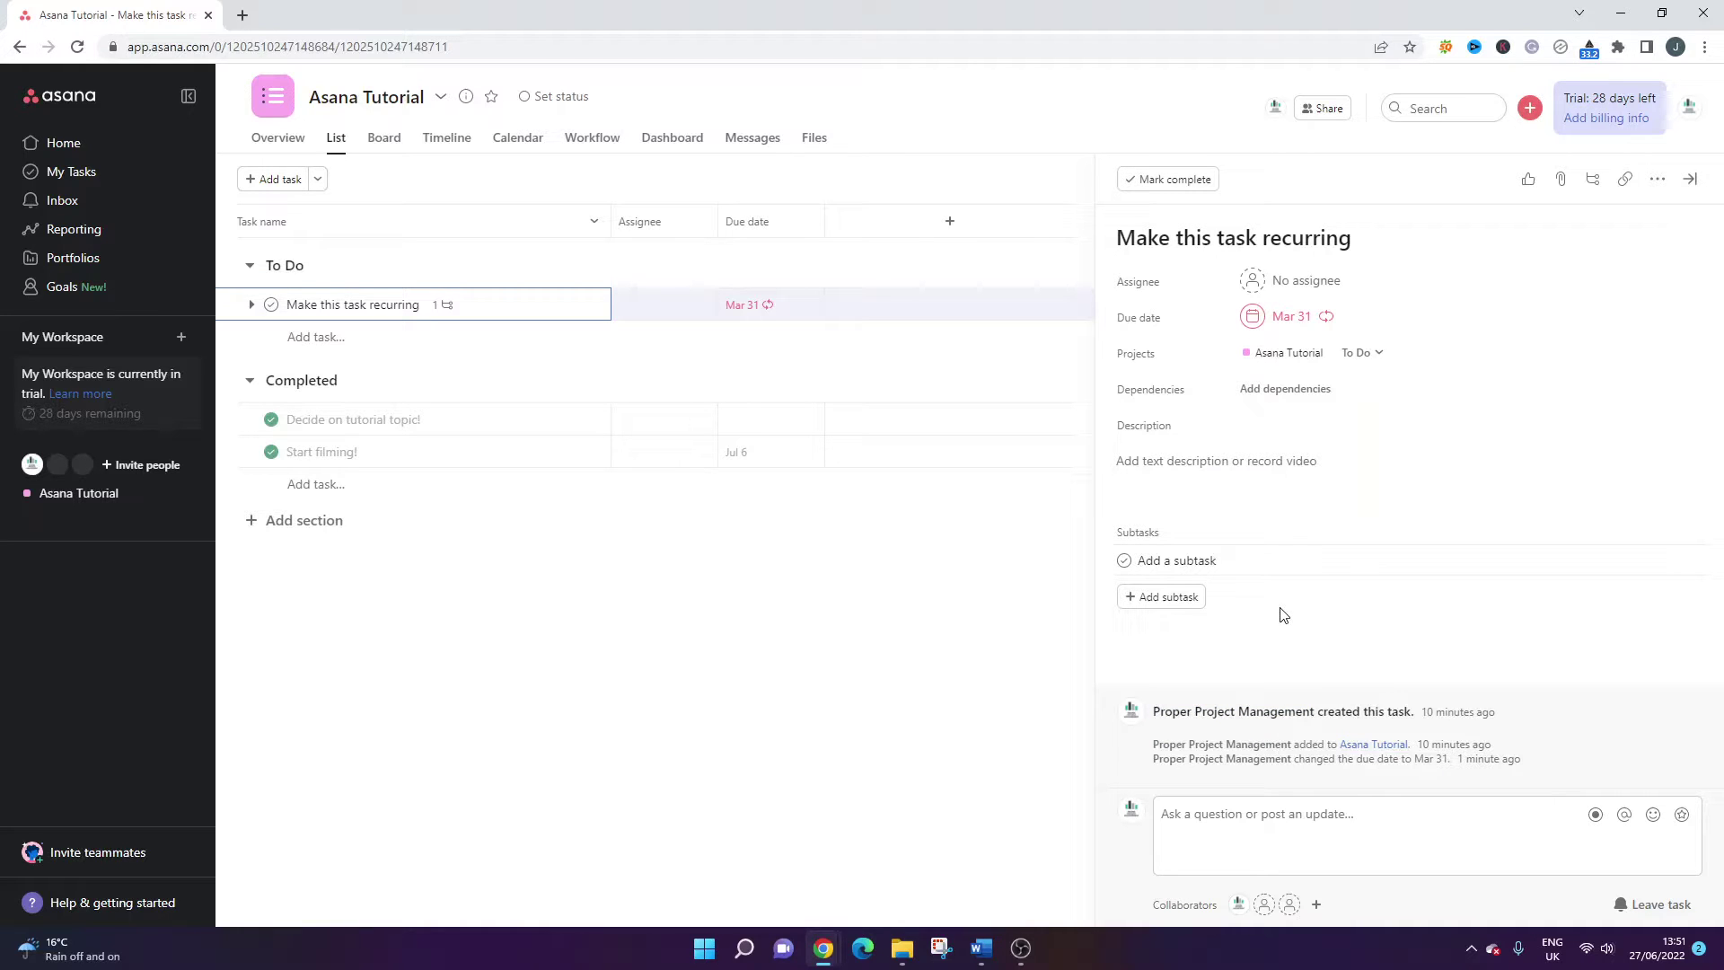
{"action": "left_click", "coordinate": [654, 666]}
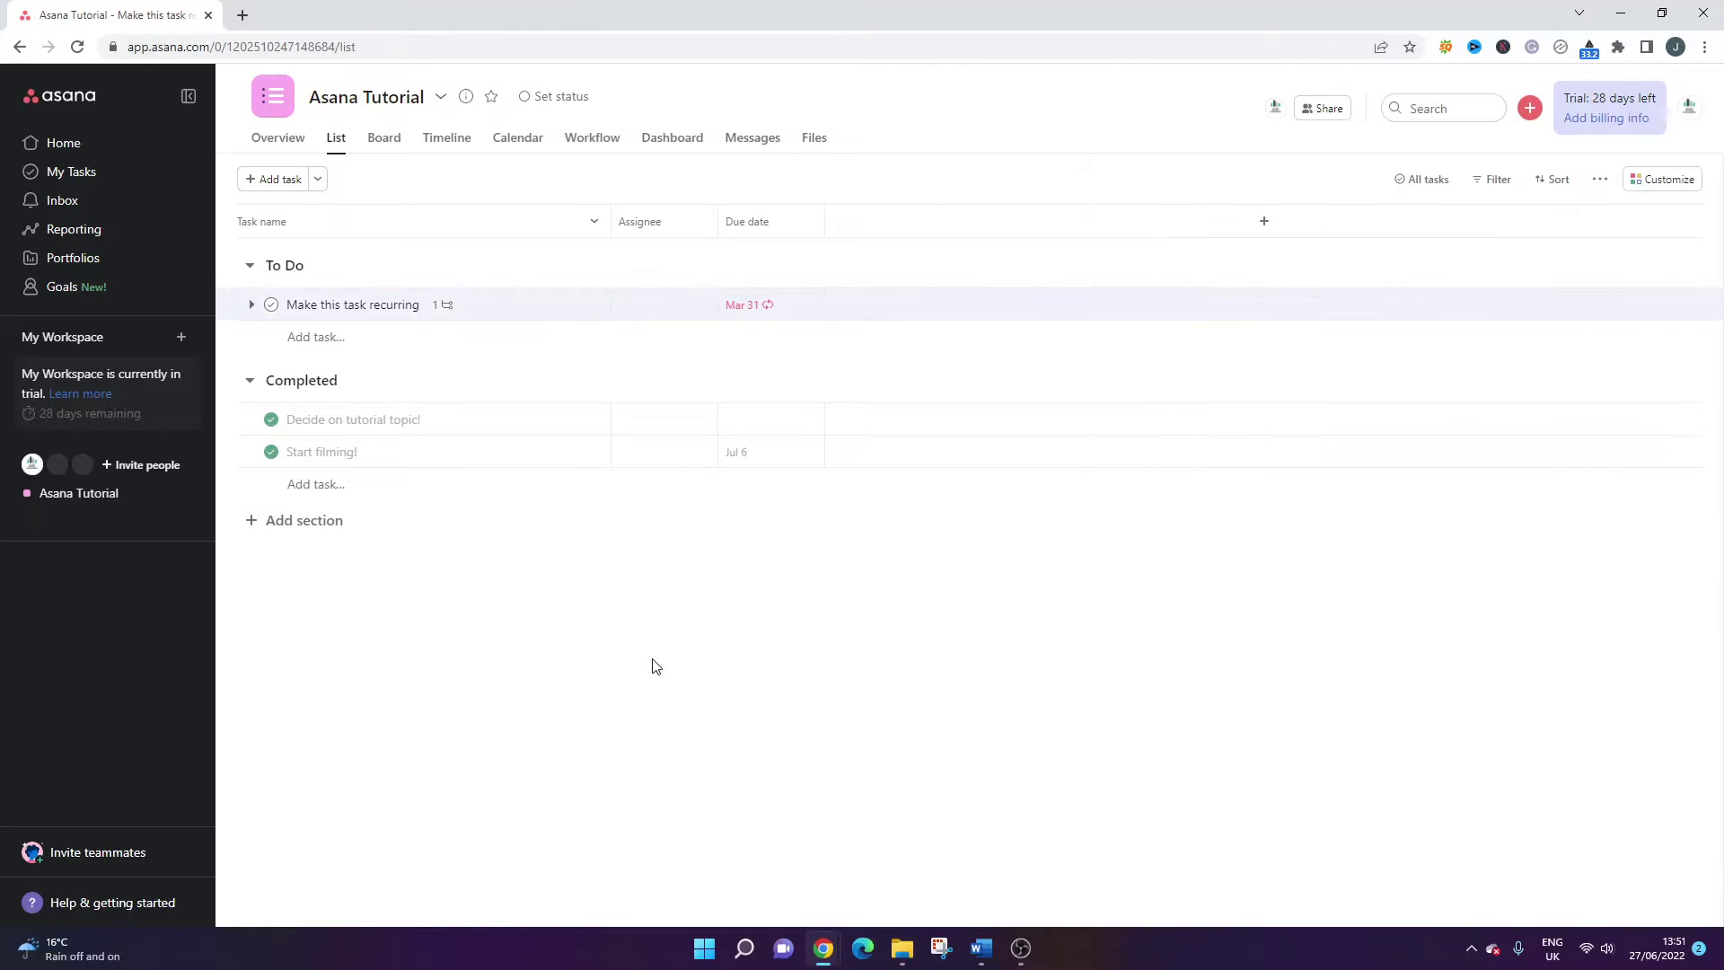